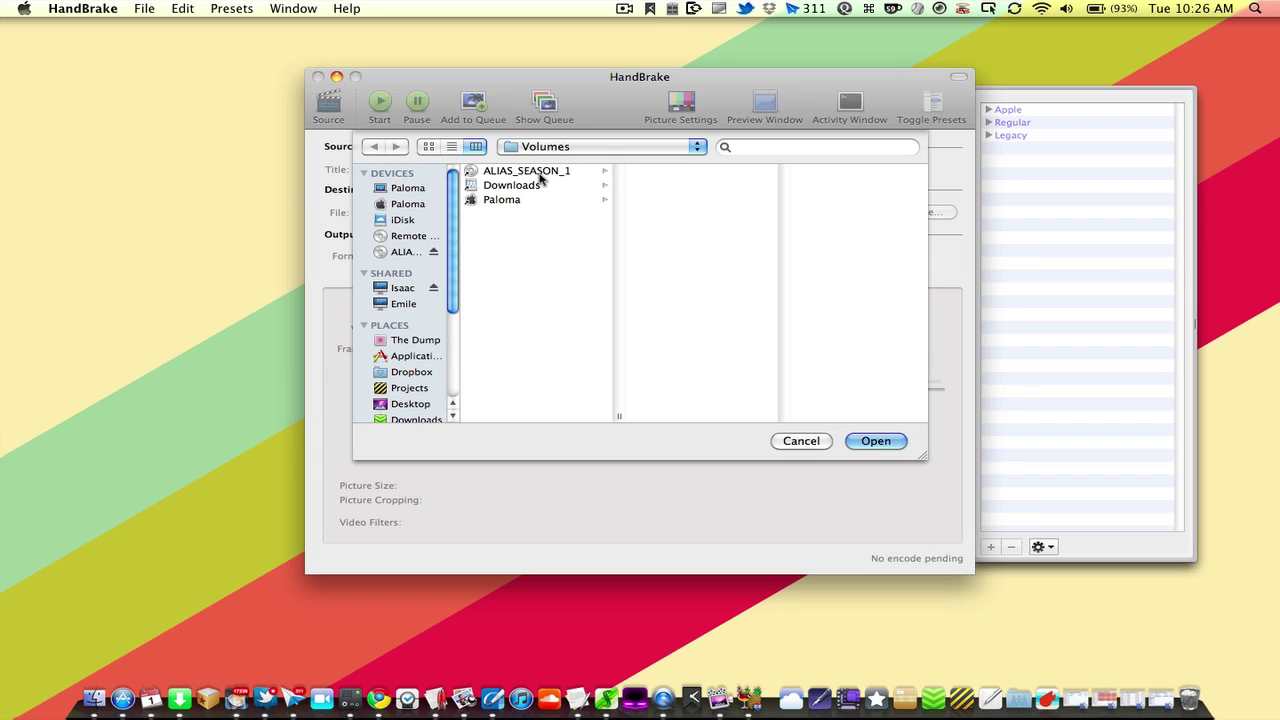
Open the ALIAS_SEASON_1 disc as the source and keep title 1 (01h06m18s) for encoding.
left_click(540, 174)
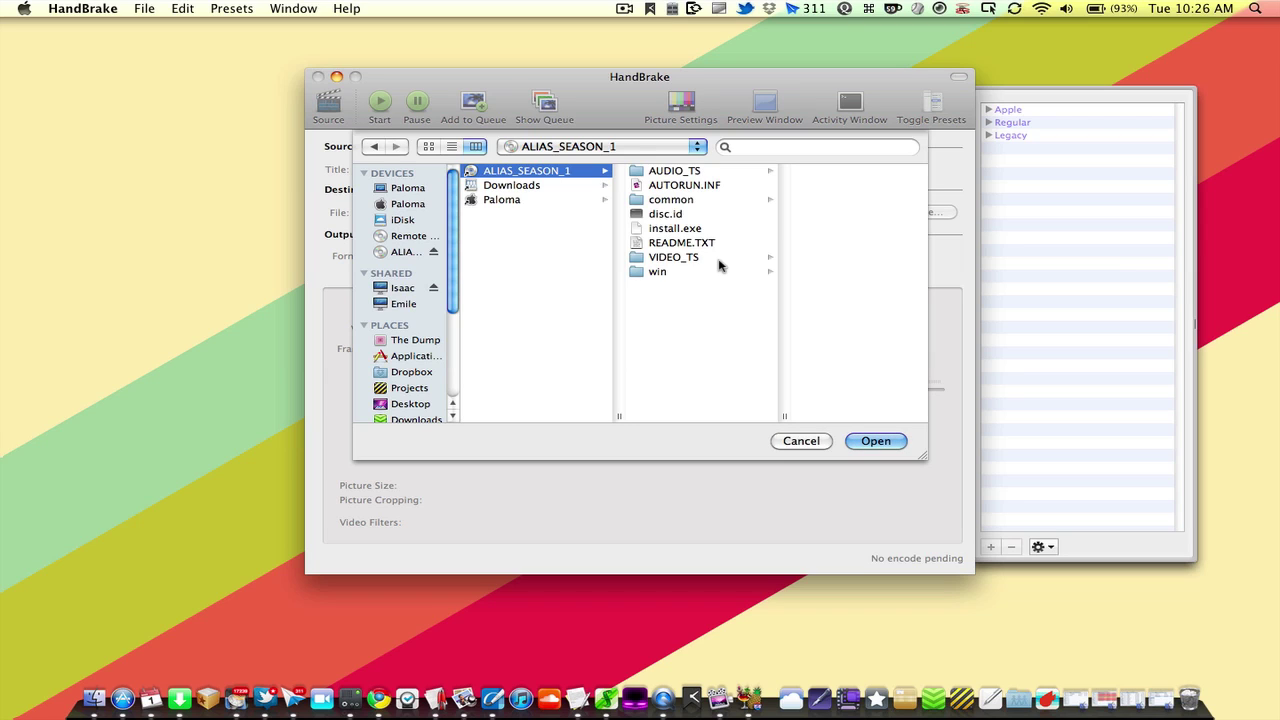
left_click(874, 442)
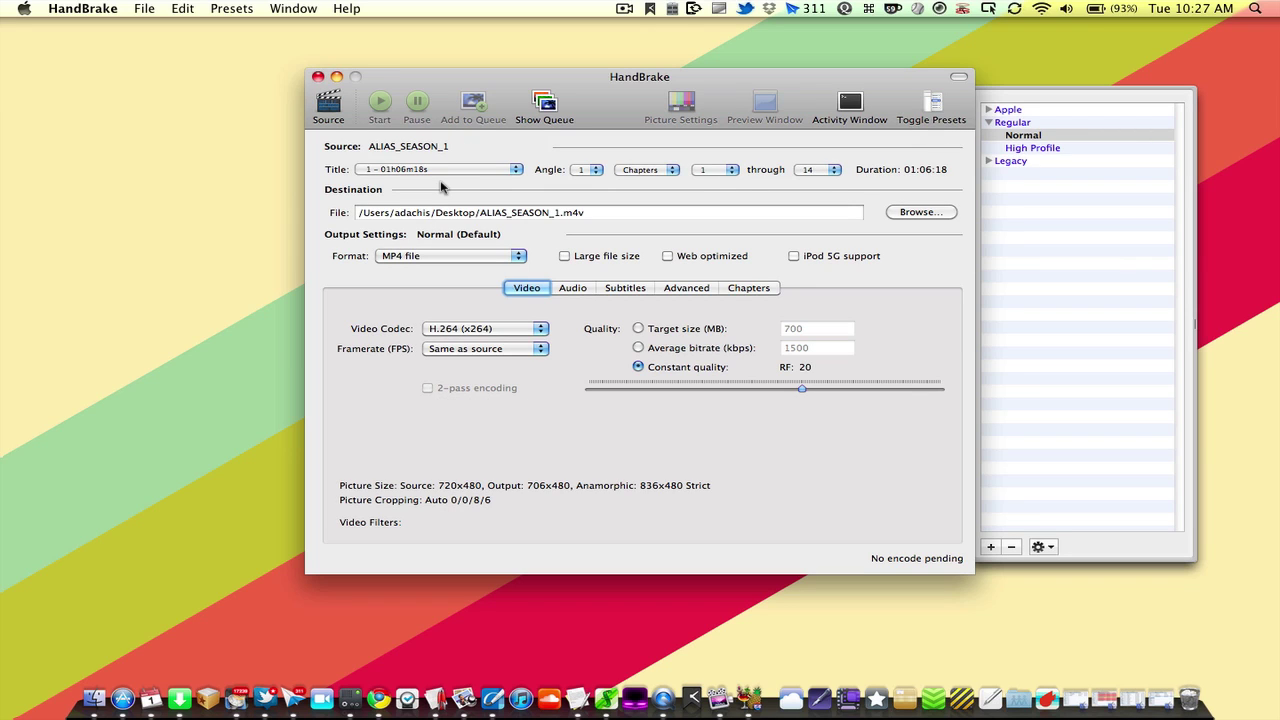
left_click(434, 170)
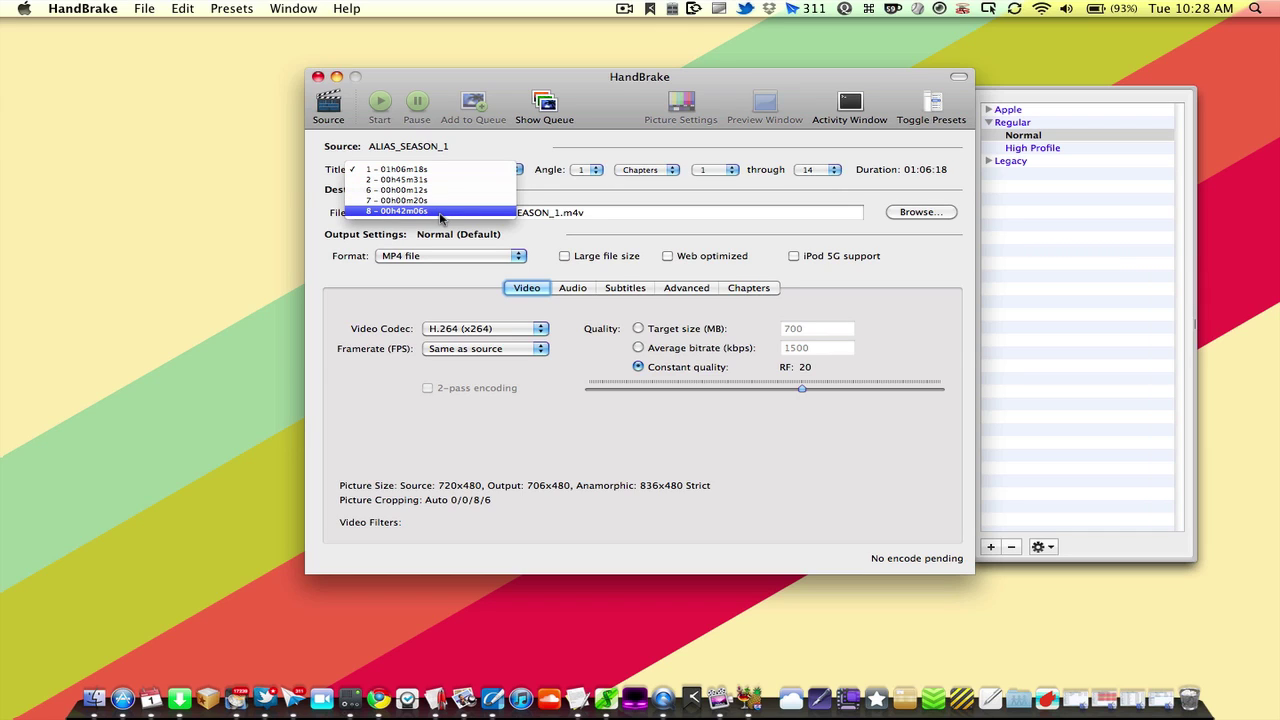
left_click(442, 170)
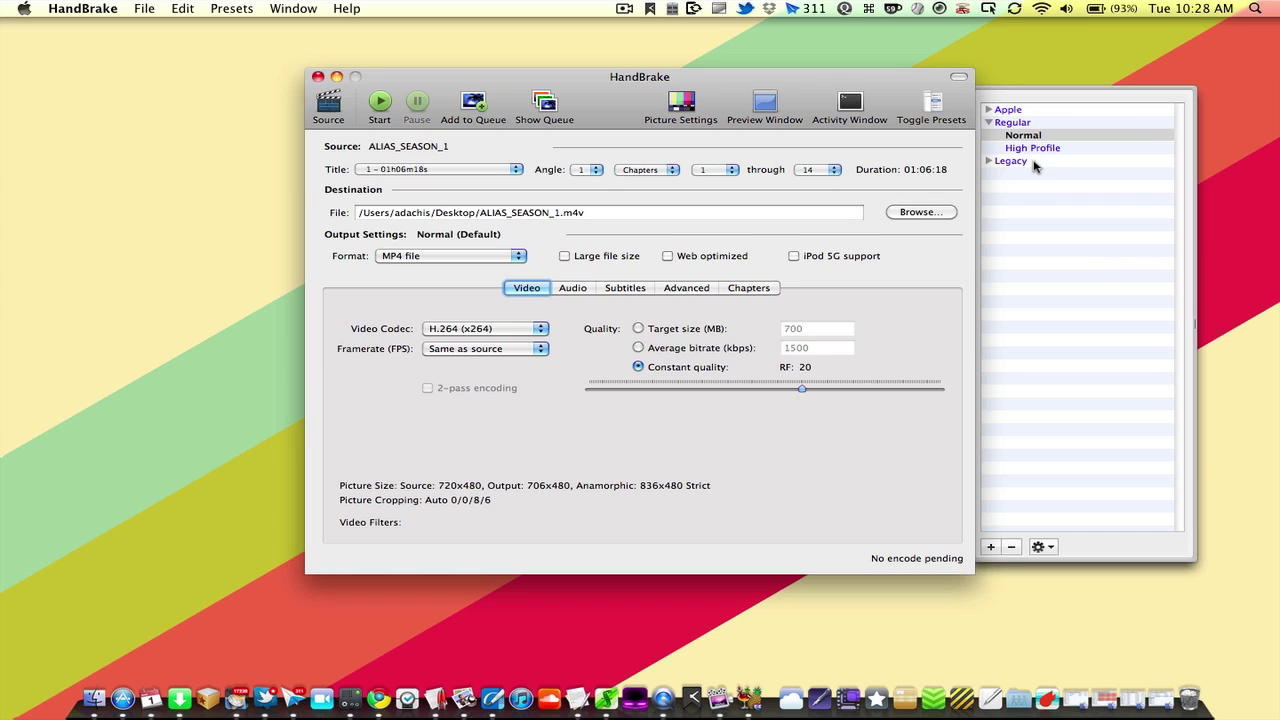
Expand the Apple and Legacy preset groups, and select the Normal preset after trying High Profile.
left_click(988, 110)
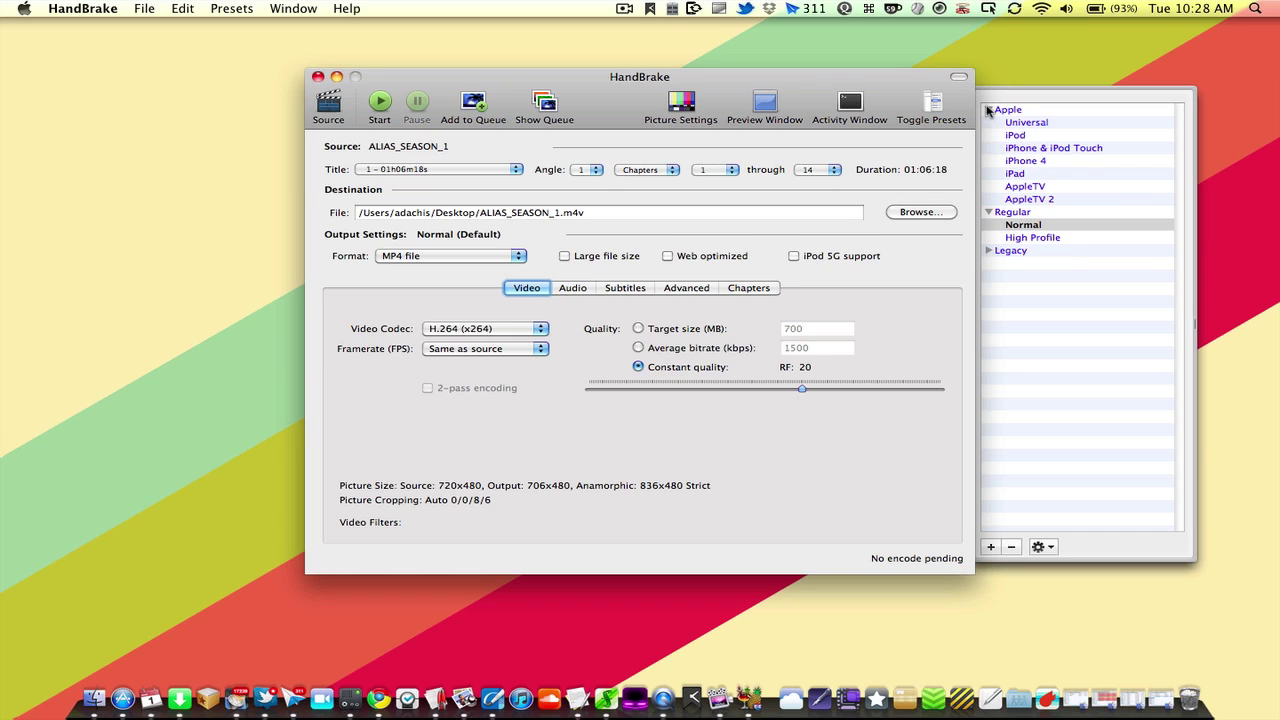
left_click(988, 250)
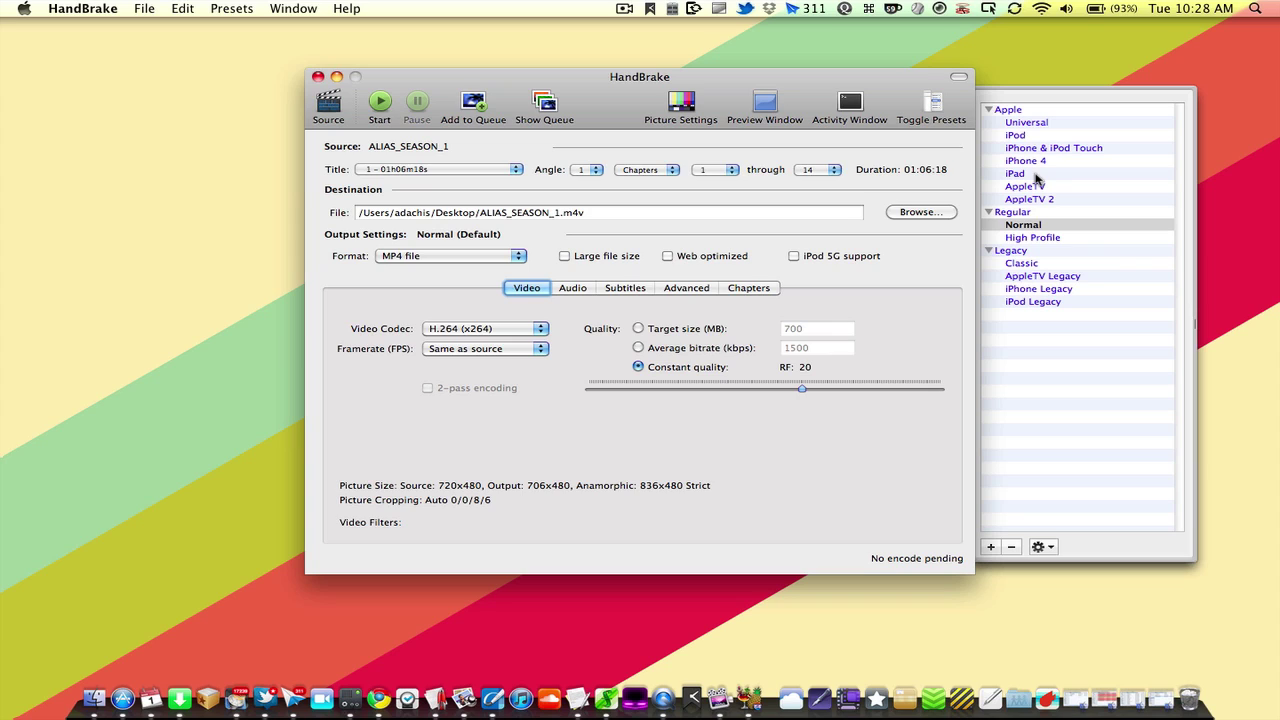
mouse_move(1036, 178)
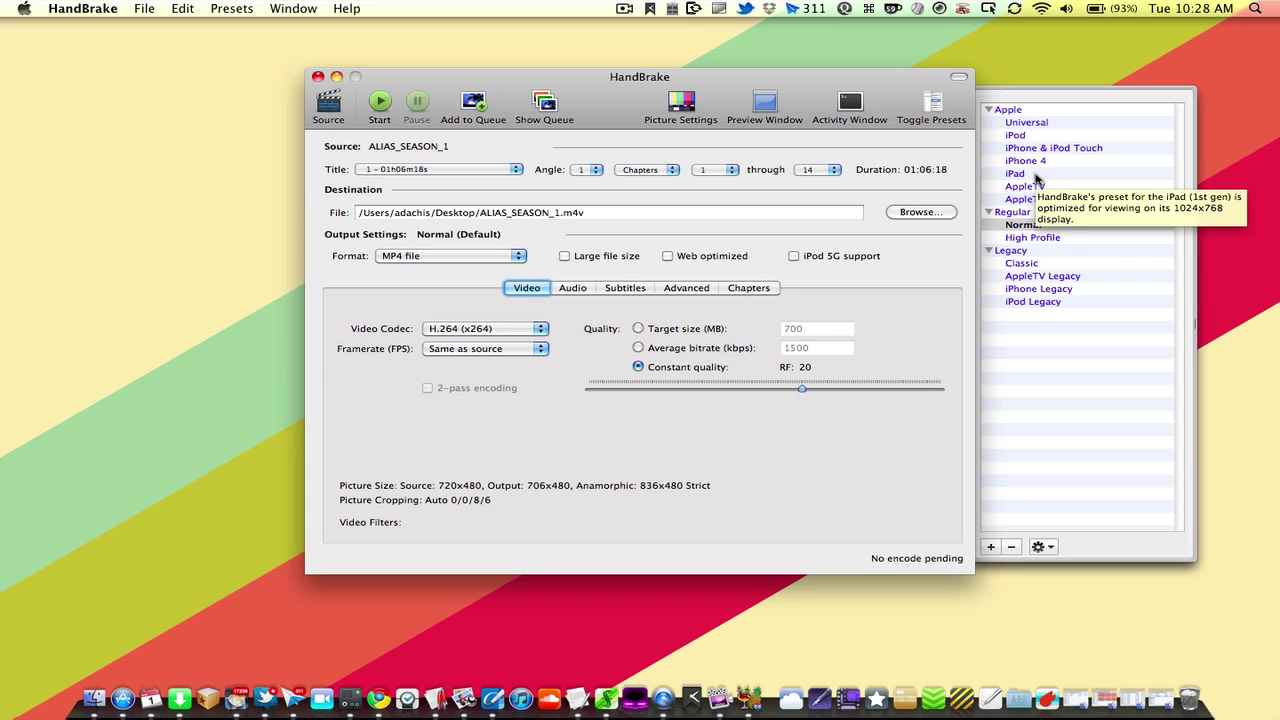
mouse_move(1077, 194)
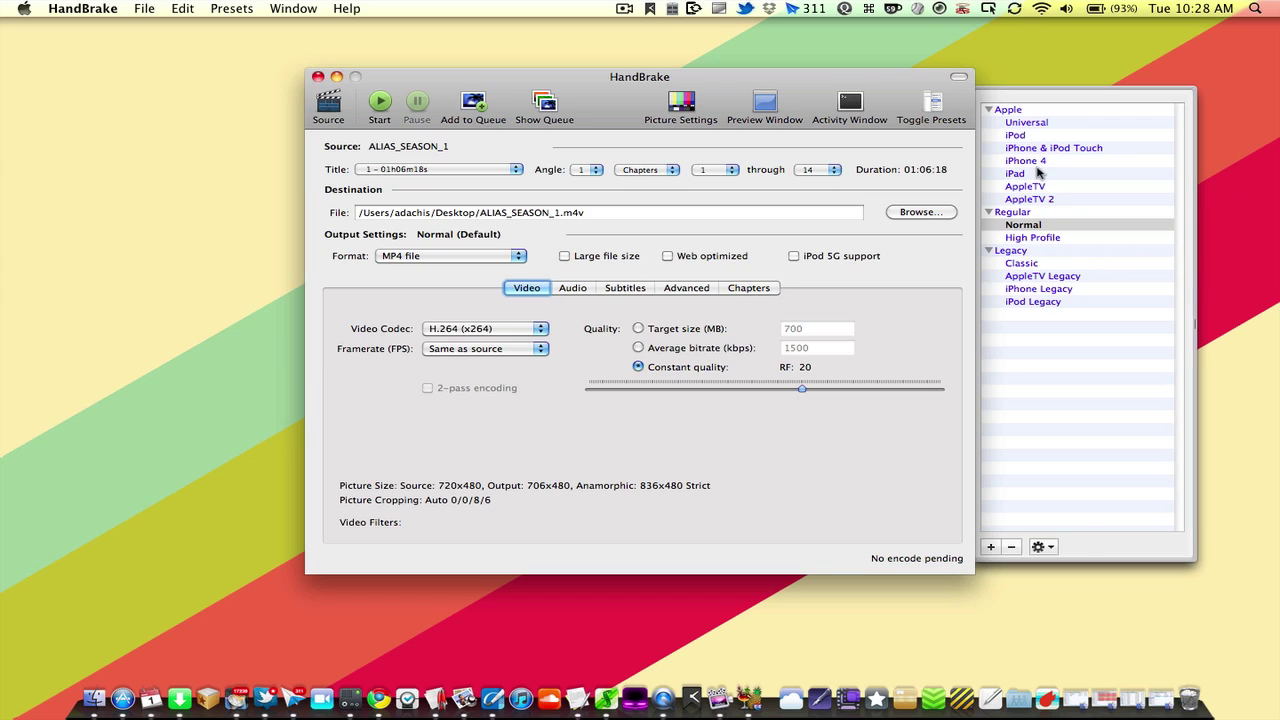
left_click(1063, 229)
left_click(1069, 238)
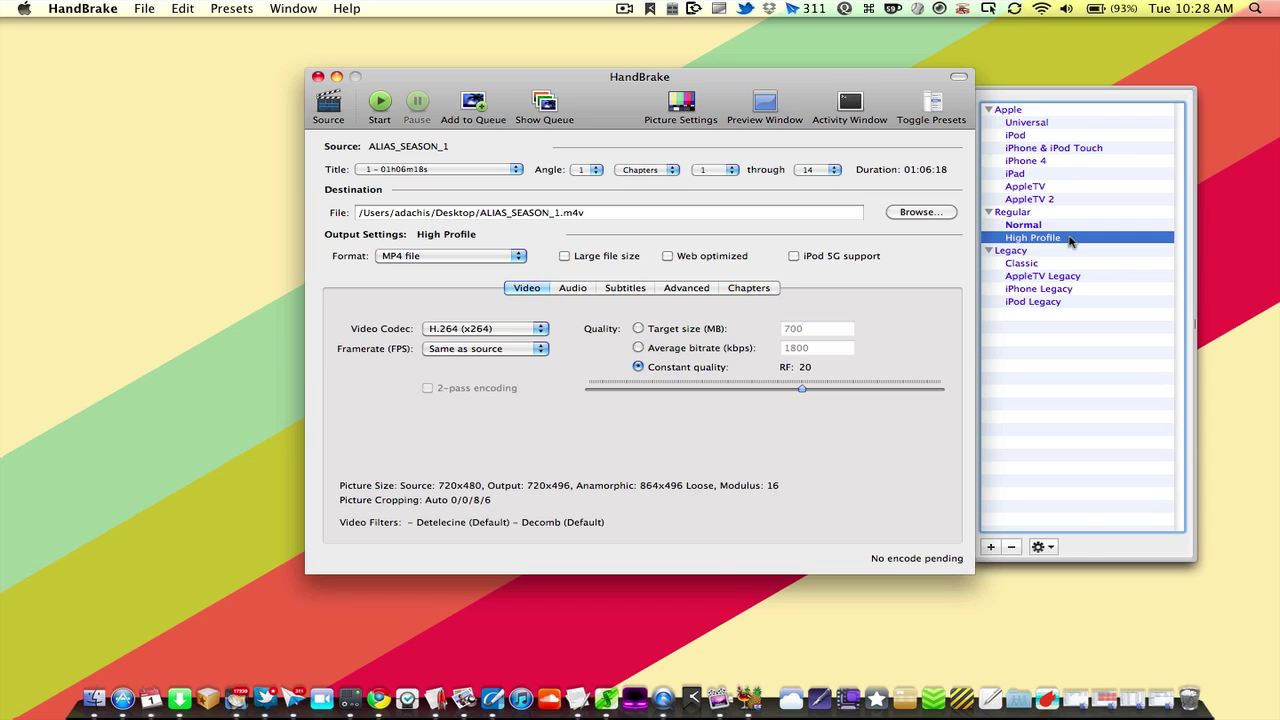
left_click(1070, 228)
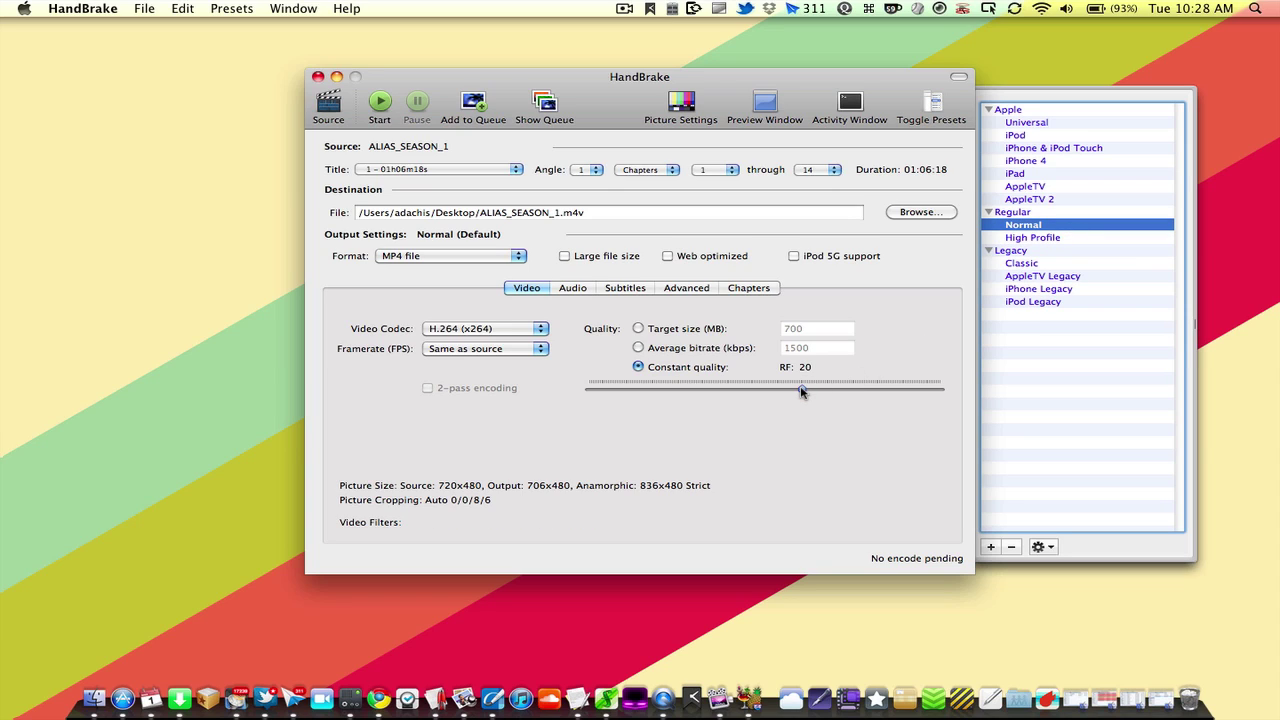
Set the constant quality to RF 12 and switch the video to an average bitrate of 2000 kbps.
left_click_drag(800, 391, 857, 390)
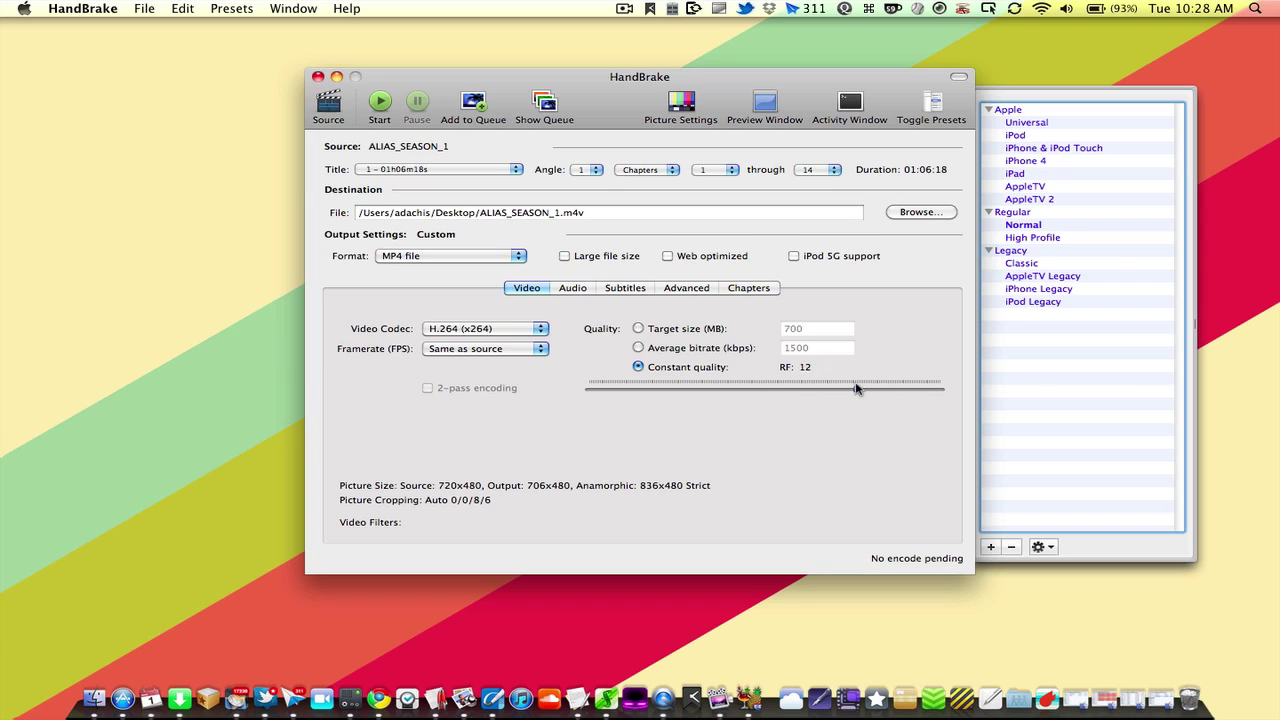
left_click(703, 357)
left_click(798, 350)
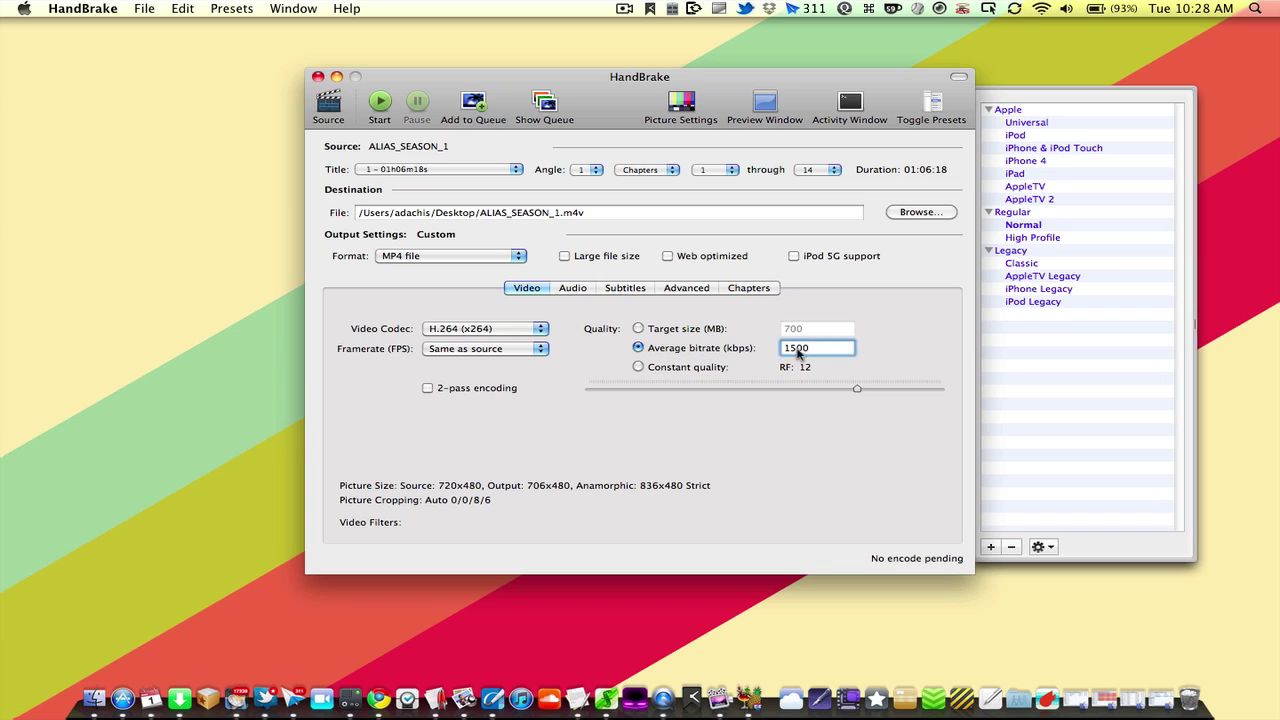
double_click(798, 350)
type("2000")
Examine the bitrate choices for the first audio track without changing the selection.
left_click(576, 290)
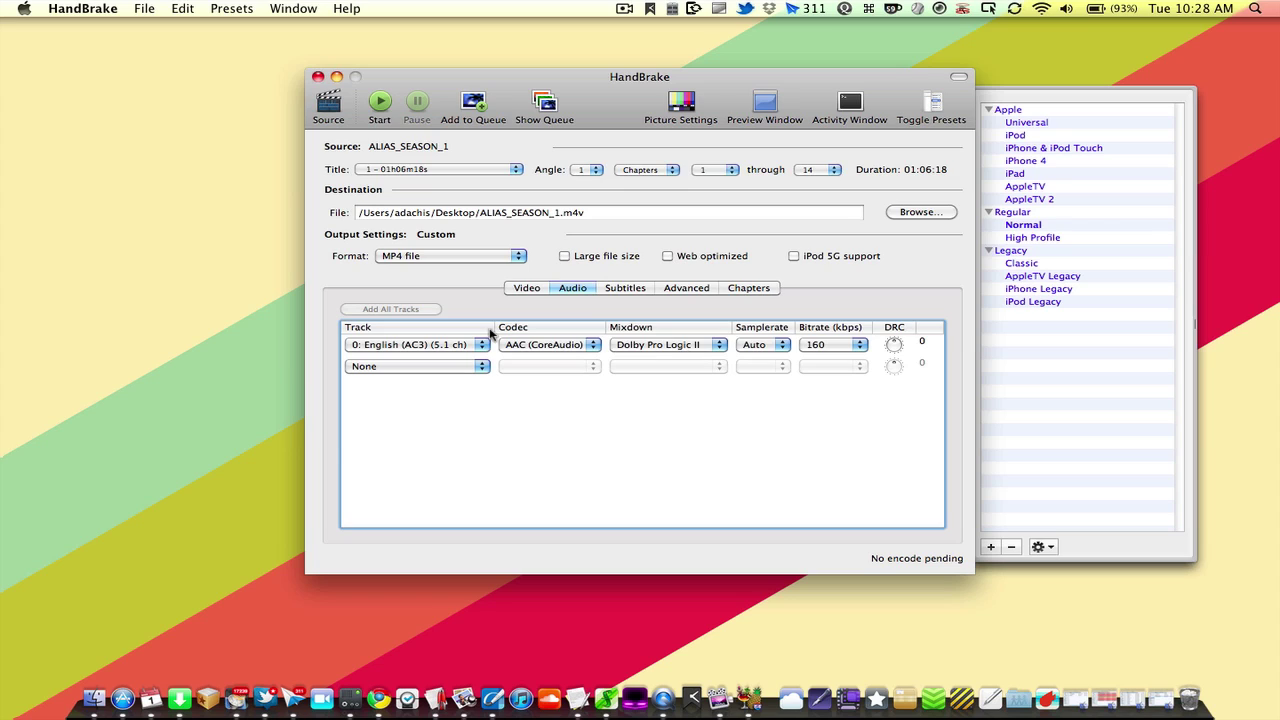
left_click(842, 350)
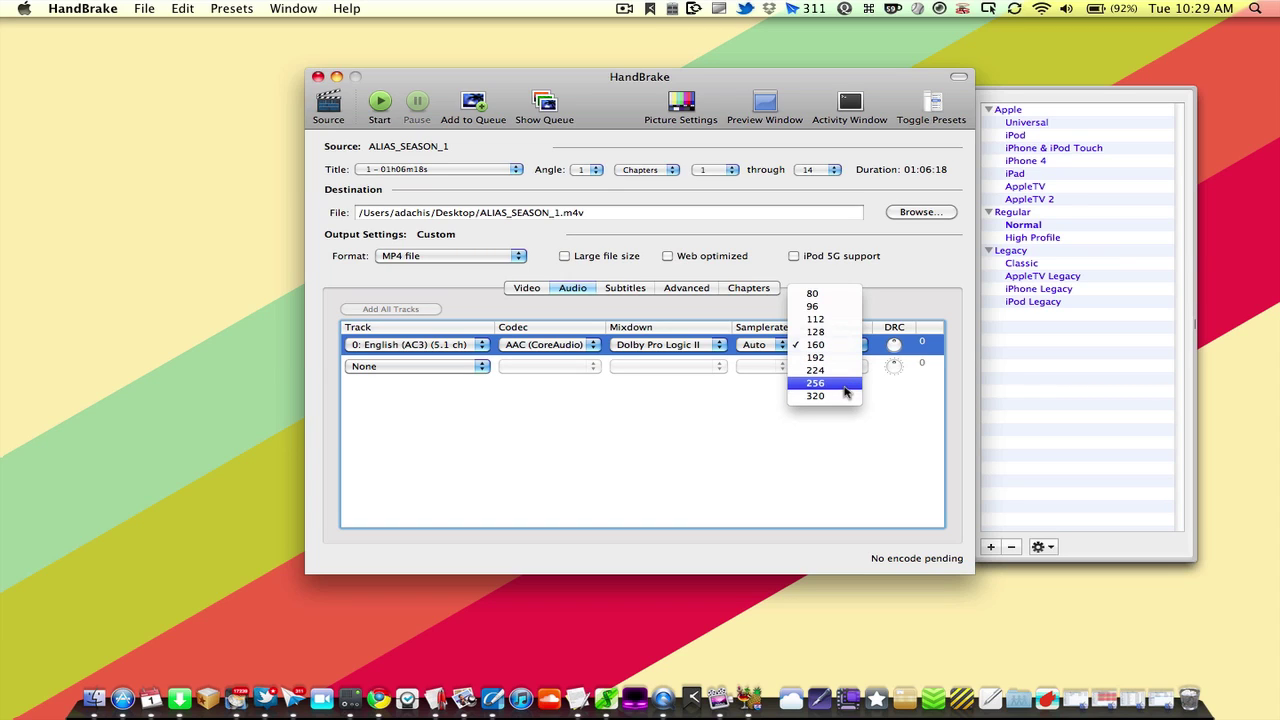
left_click(748, 454)
Examine the subtitle, advanced x264 encoding and chapter marker settings.
left_click(627, 289)
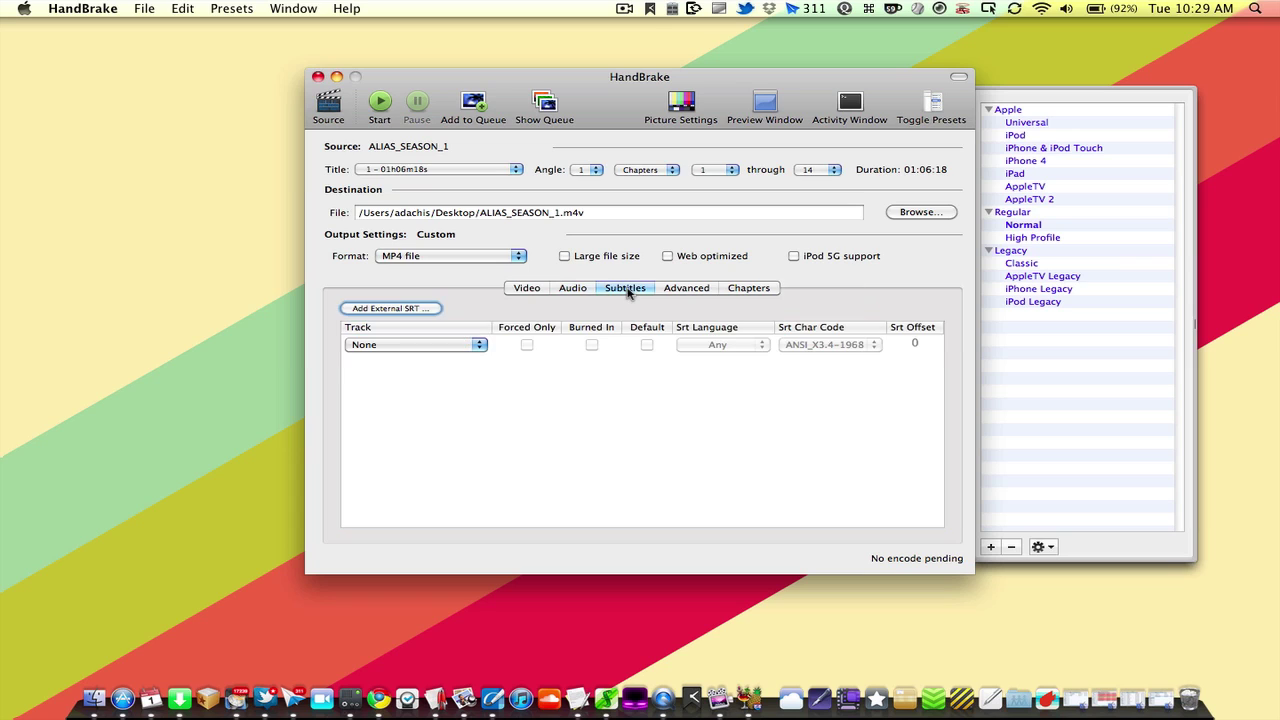
left_click(690, 293)
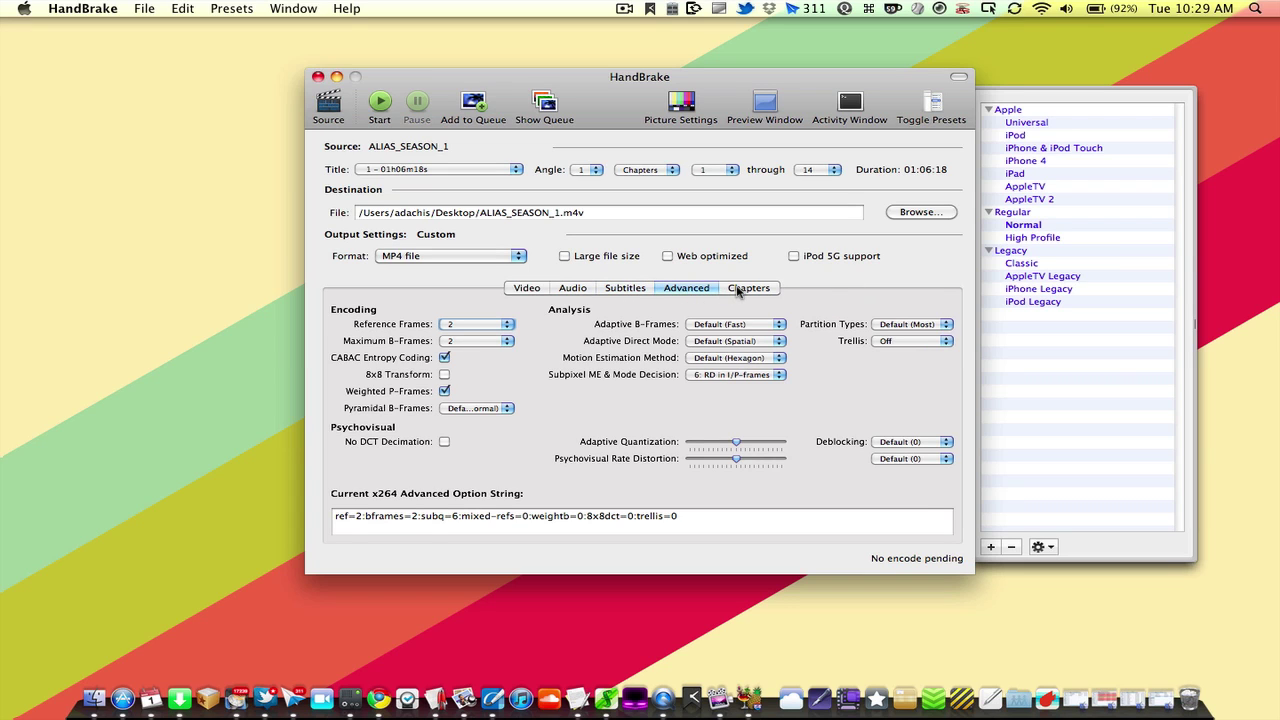
left_click(742, 290)
left_click(622, 289)
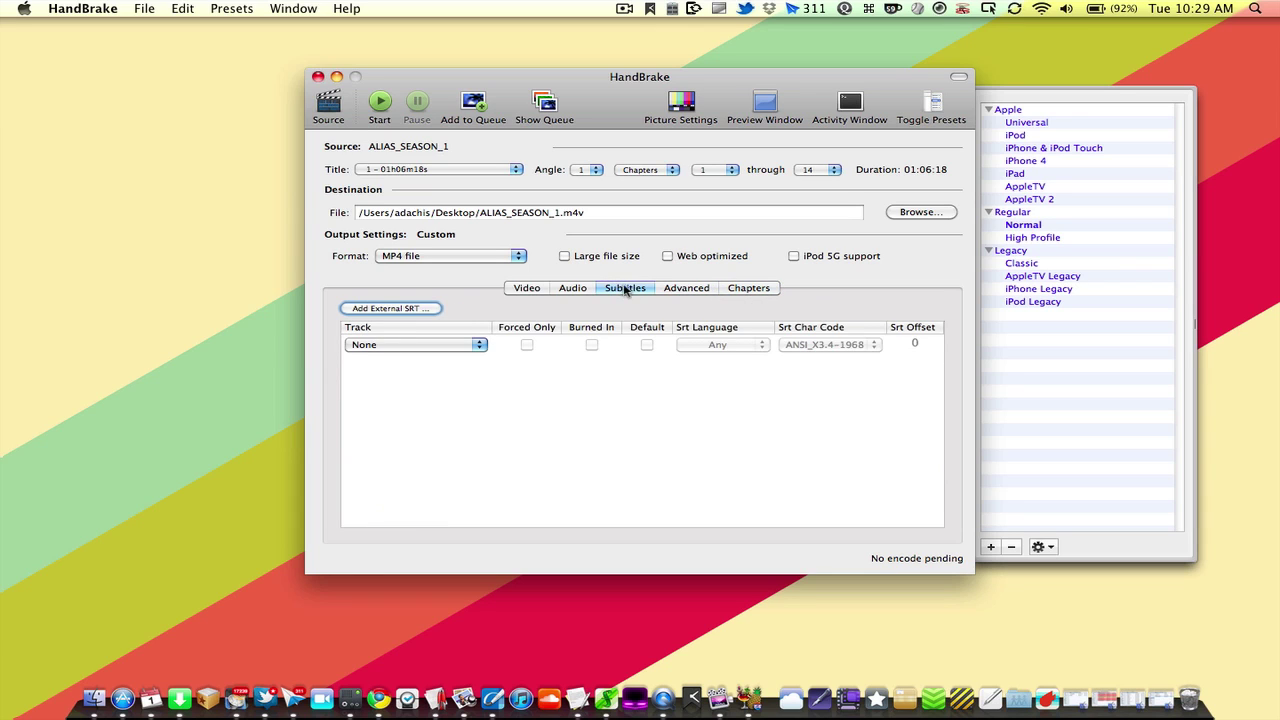
left_click(682, 292)
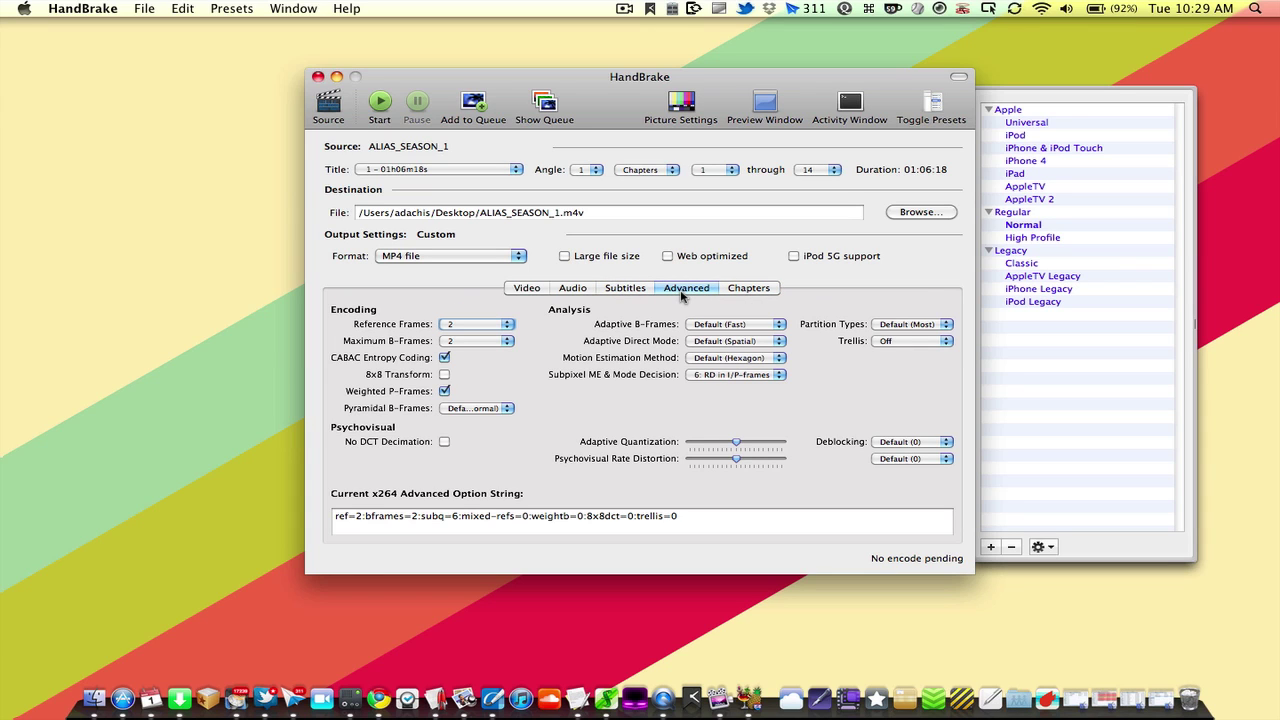
left_click(749, 288)
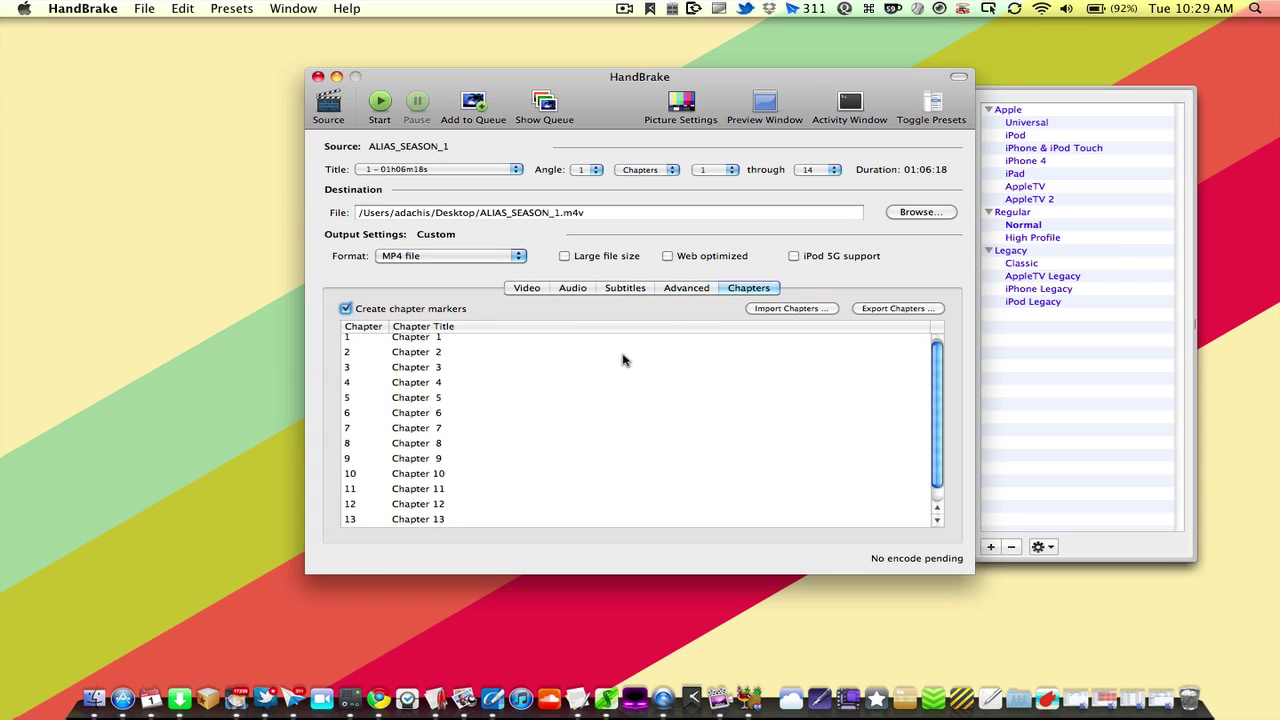
left_click(625, 290)
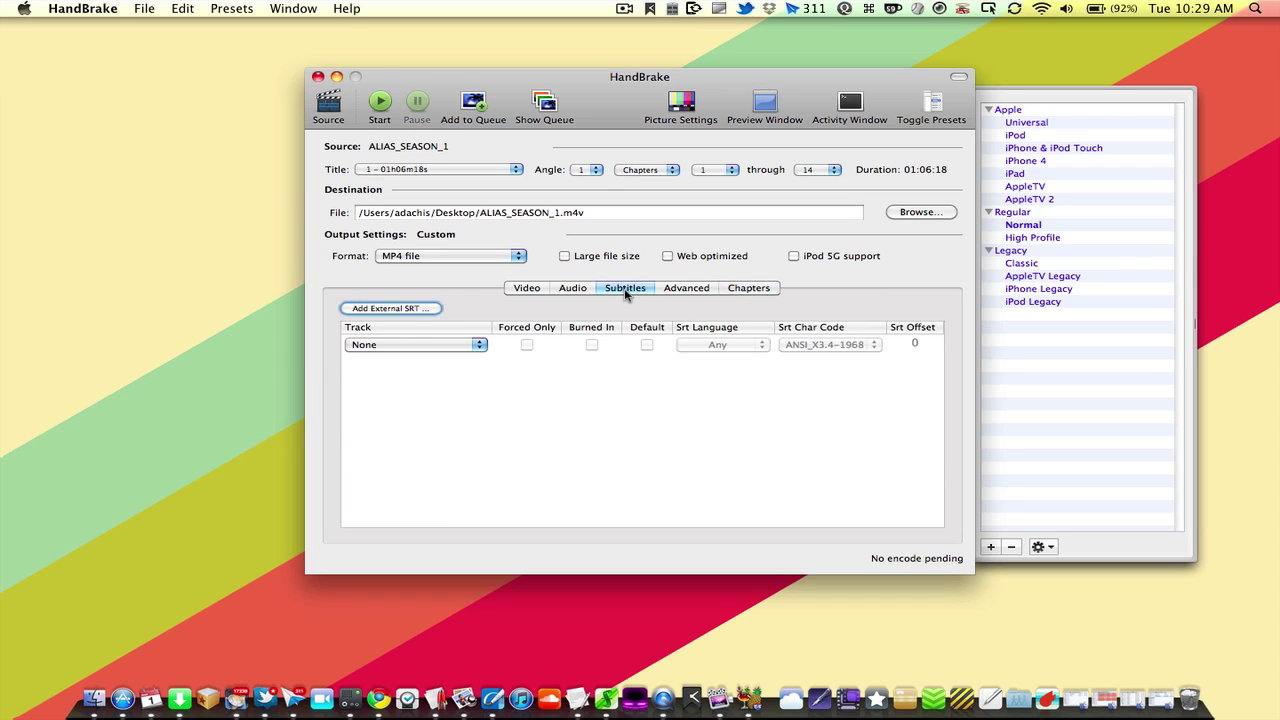
left_click(684, 291)
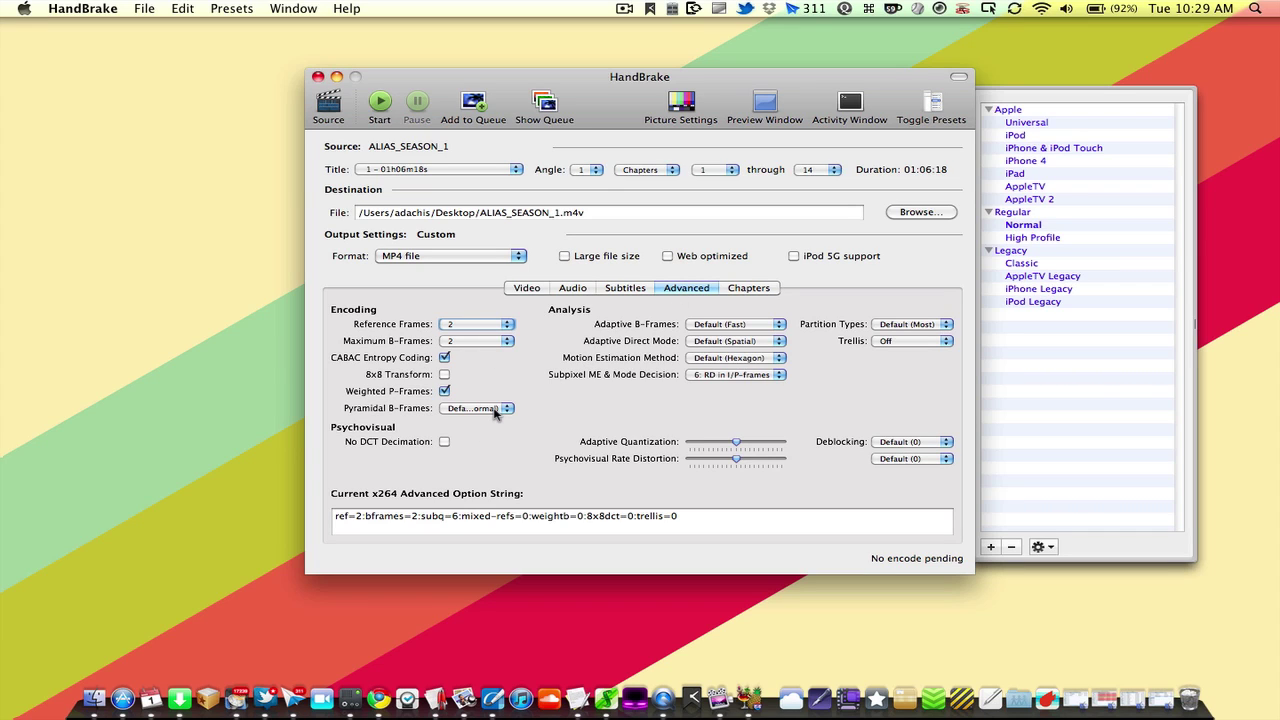
left_click(613, 289)
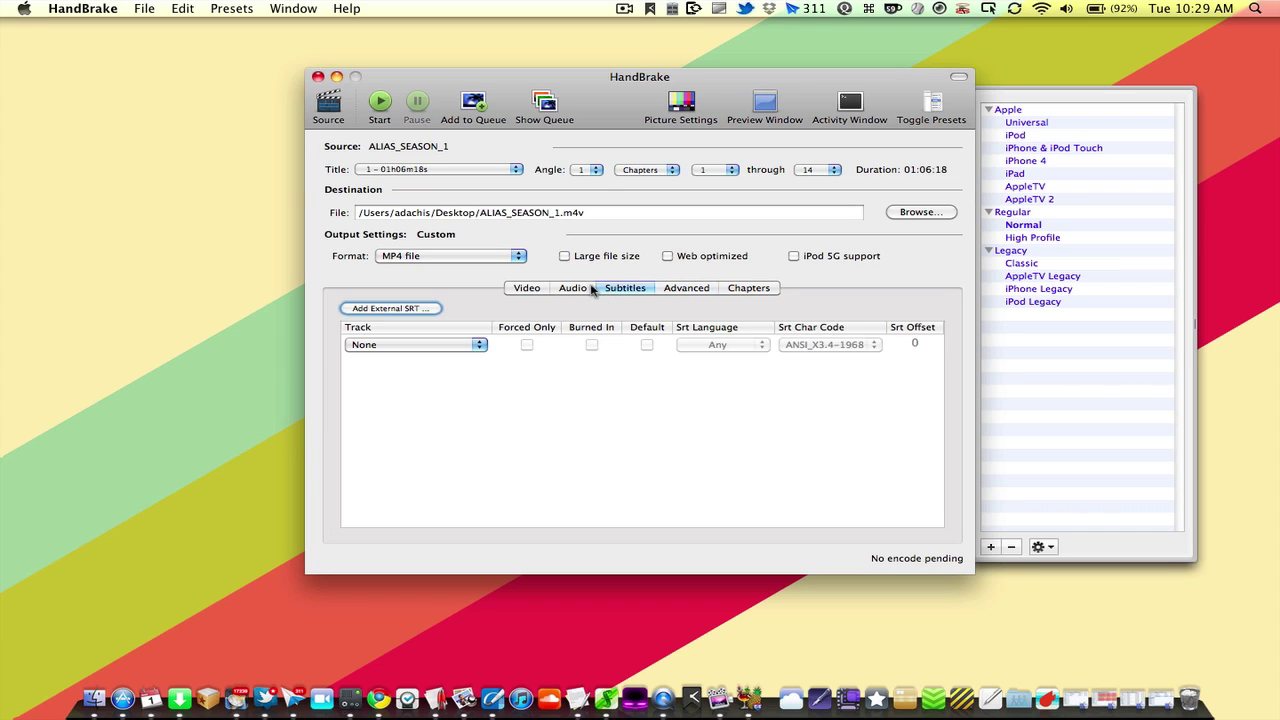
Check the available source tracks and codecs for the first audio track, keeping AAC (CoreAudio).
left_click(572, 289)
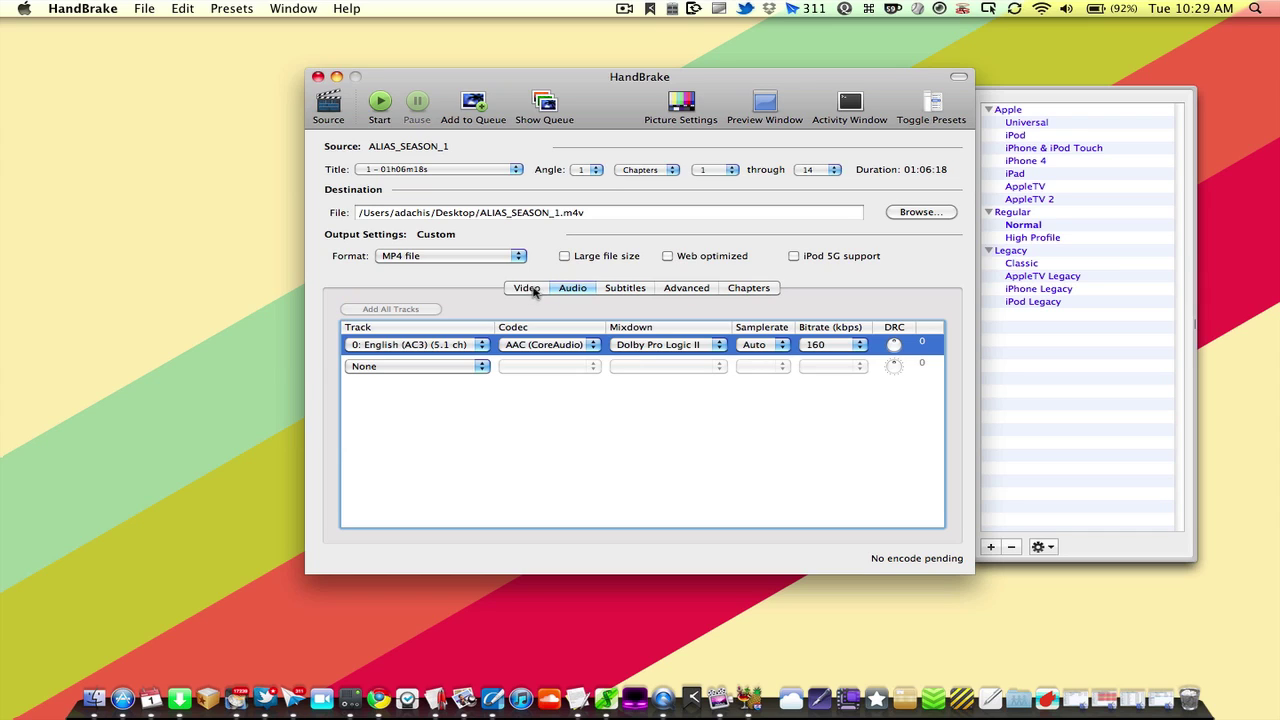
left_click(455, 344)
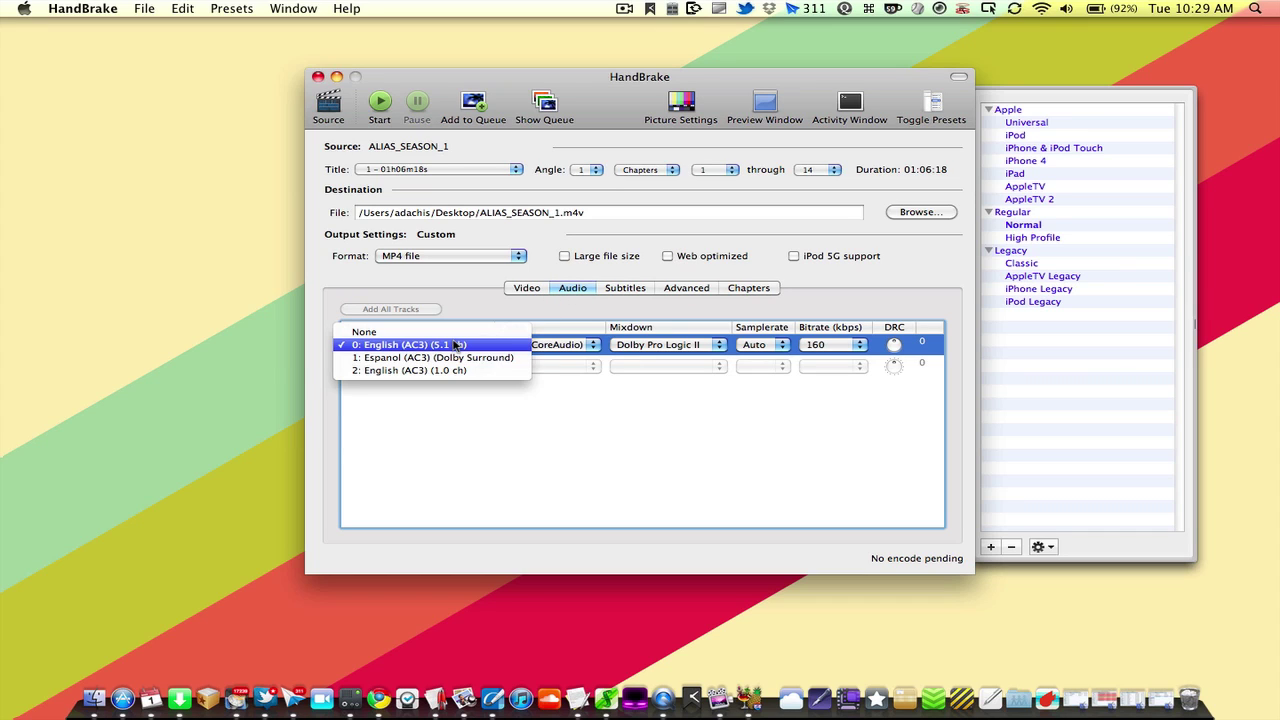
left_click(560, 378)
left_click(578, 345)
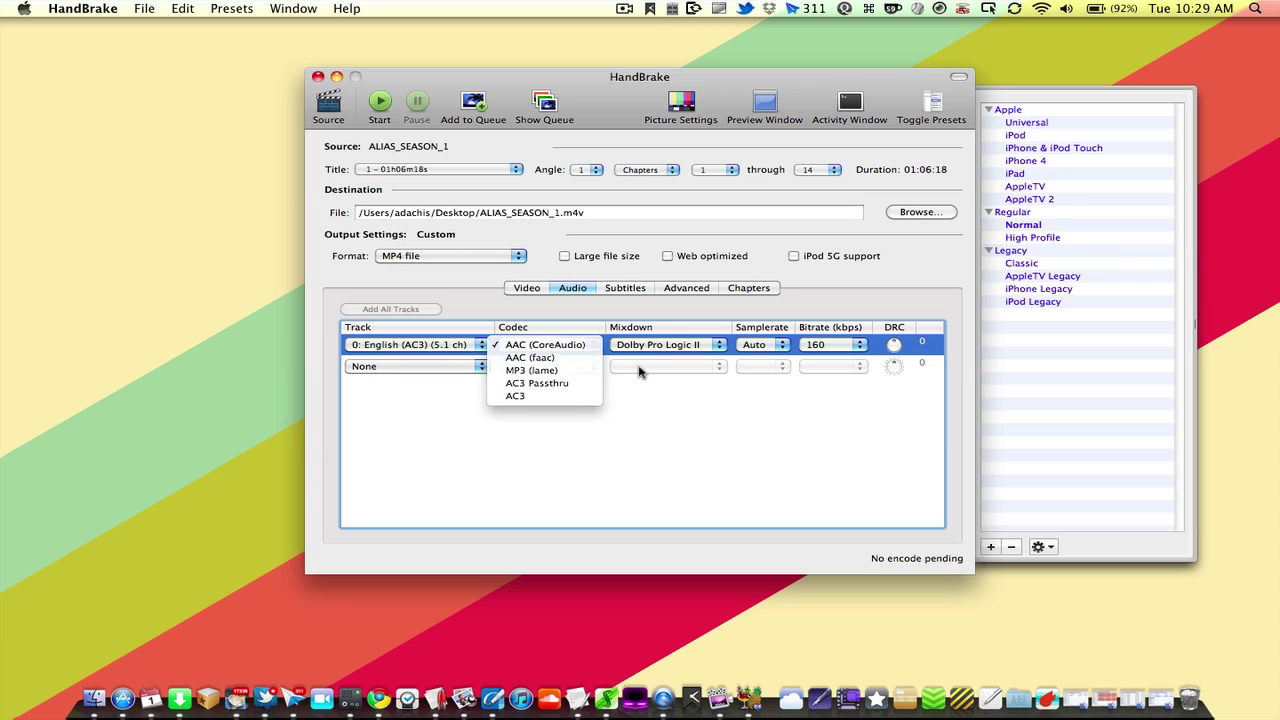
left_click(545, 345)
Return the video quality mode to Constant quality after checking the video codec choices and trying 2-pass encoding.
left_click(517, 288)
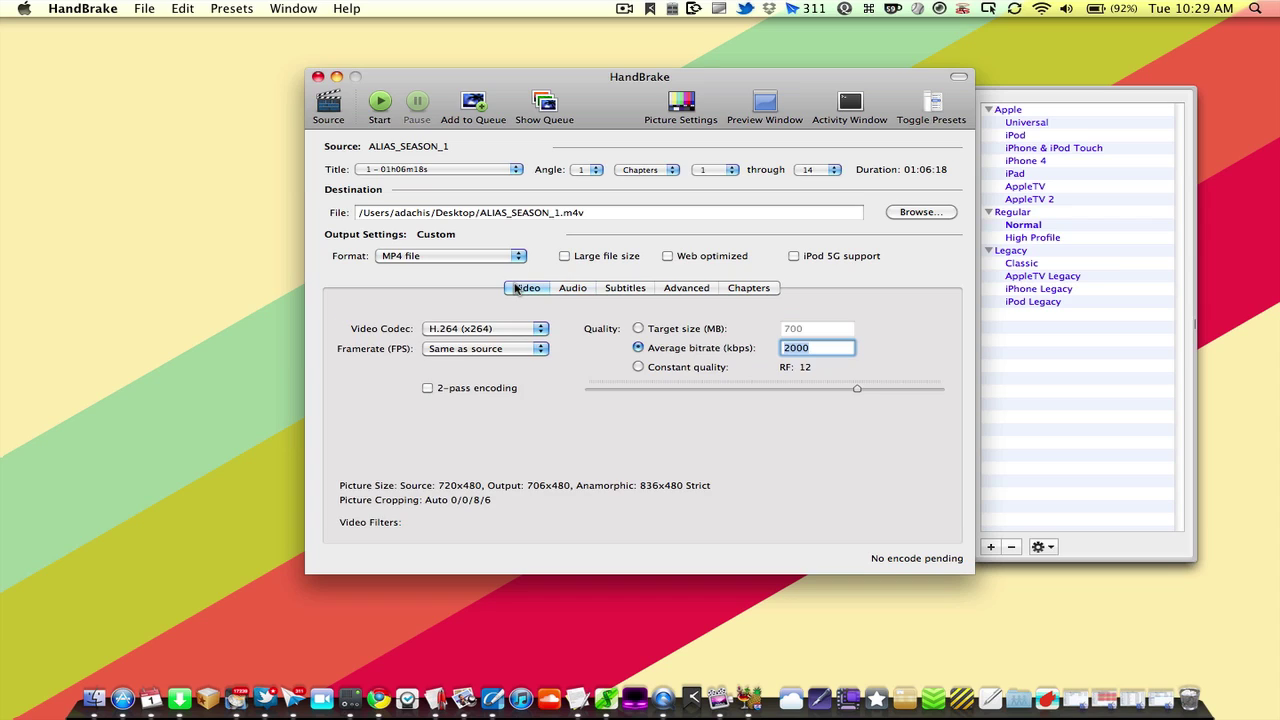
left_click(495, 329)
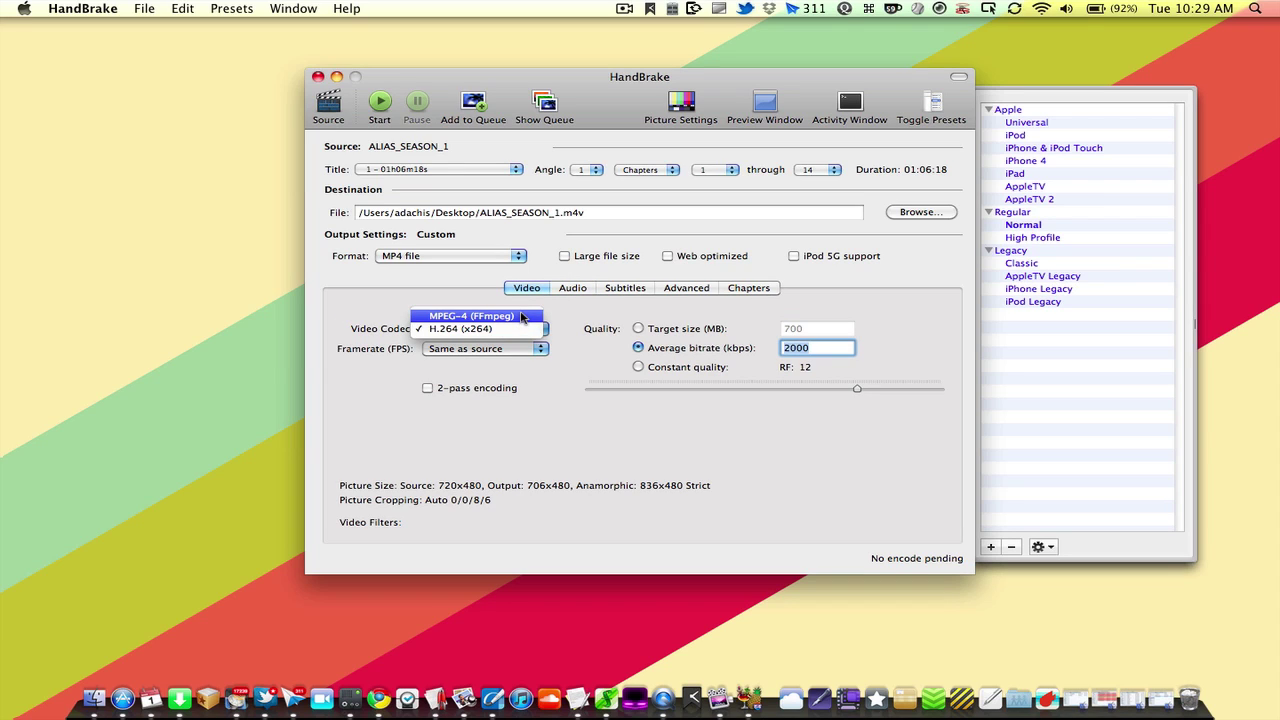
left_click(462, 290)
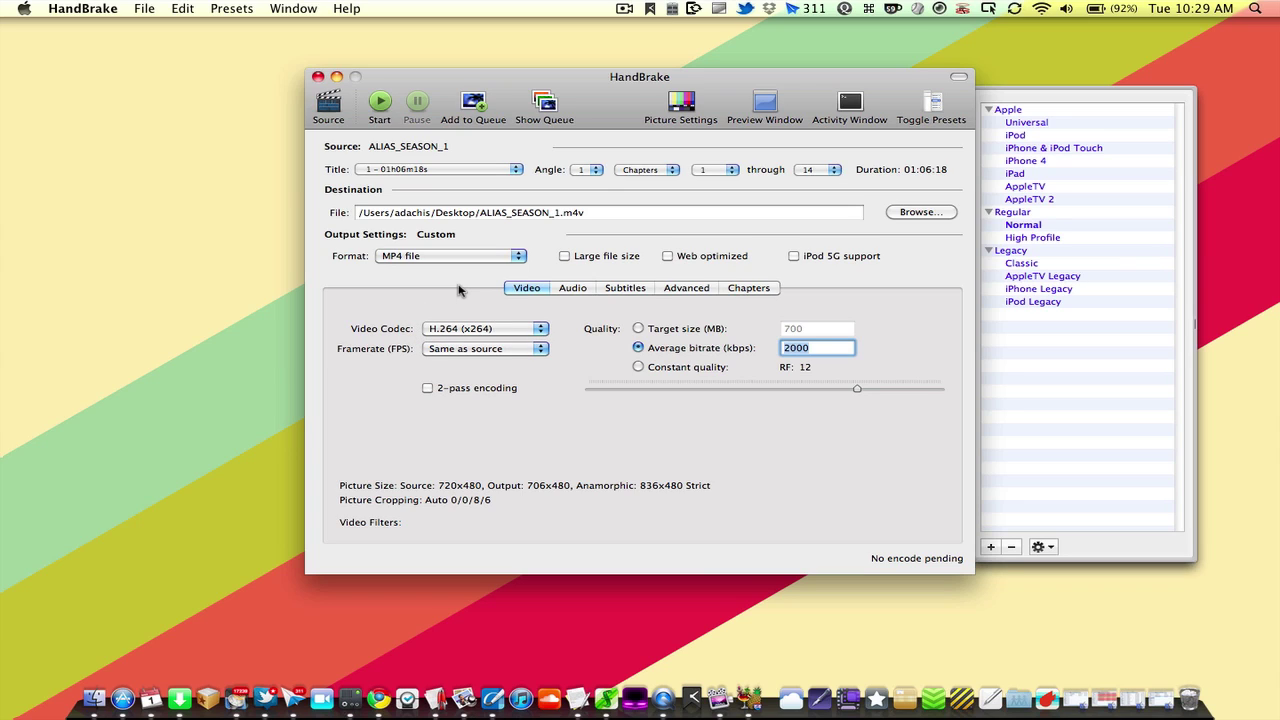
left_click(482, 390)
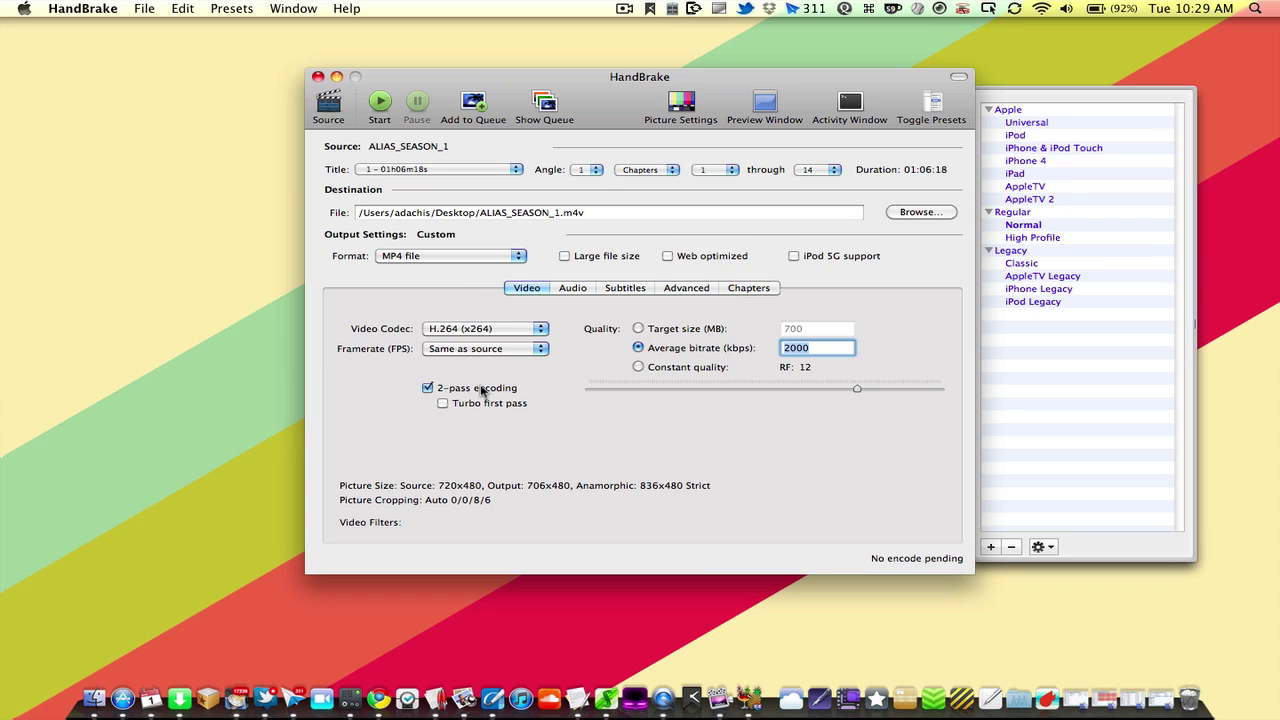
left_click(484, 394)
left_click(639, 367)
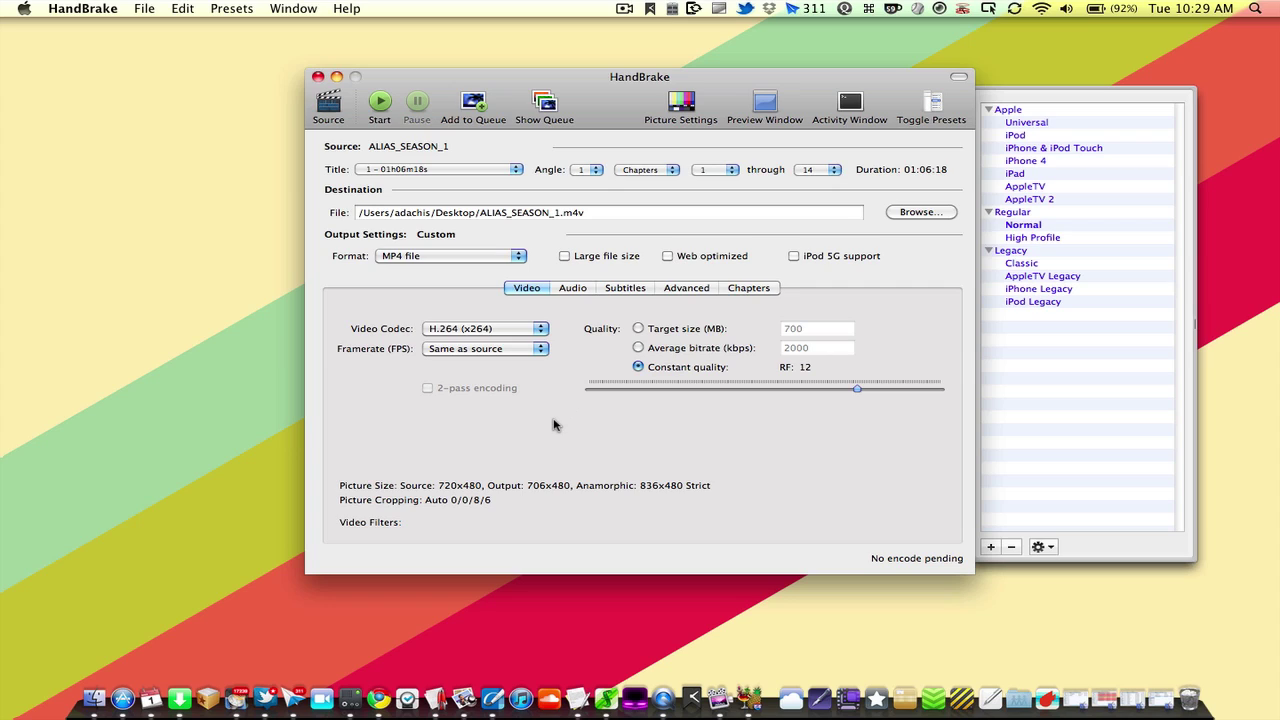
Add the ALIAS_SEASON_1 encode to the queue and view the queue before returning to the main window.
left_click(474, 103)
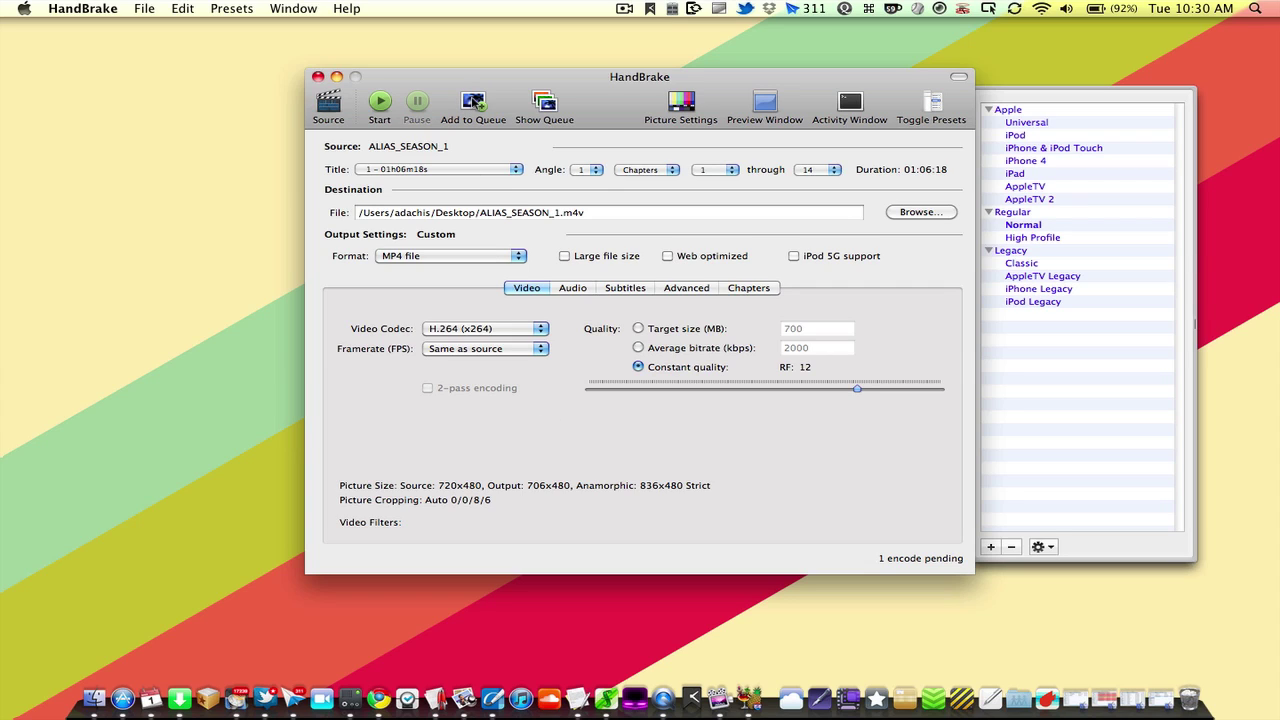
left_click(546, 108)
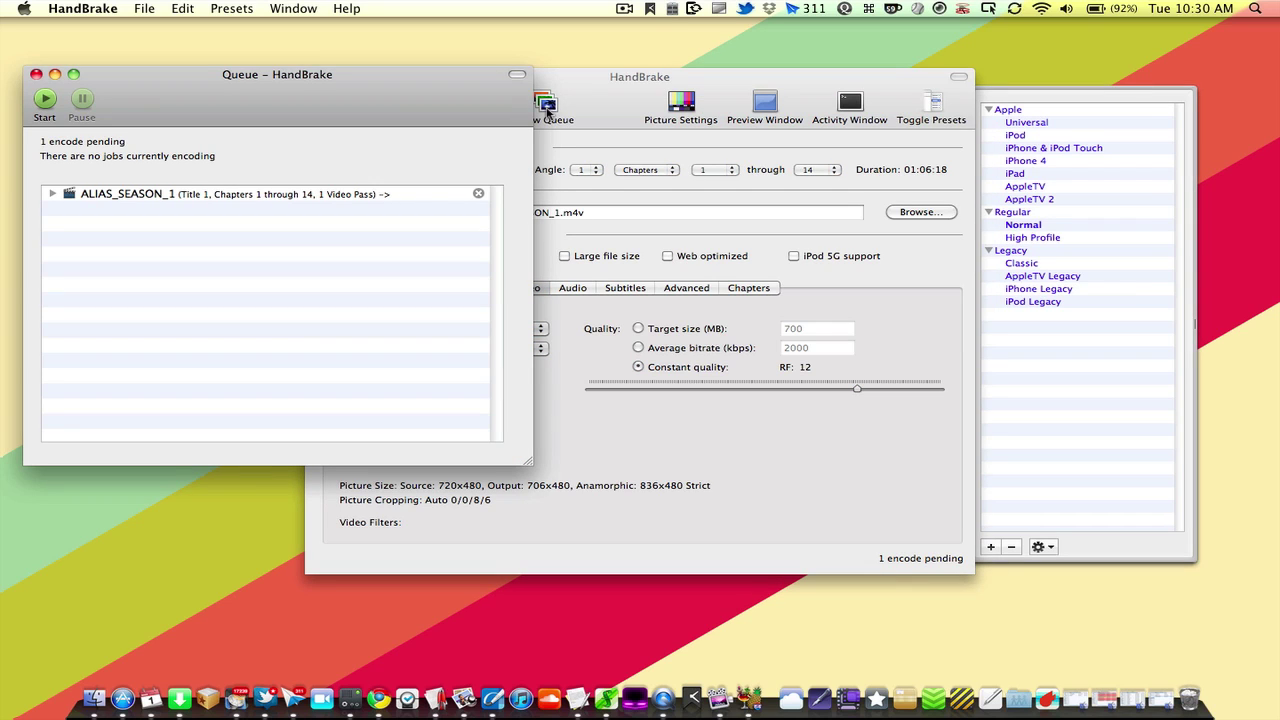
left_click(598, 111)
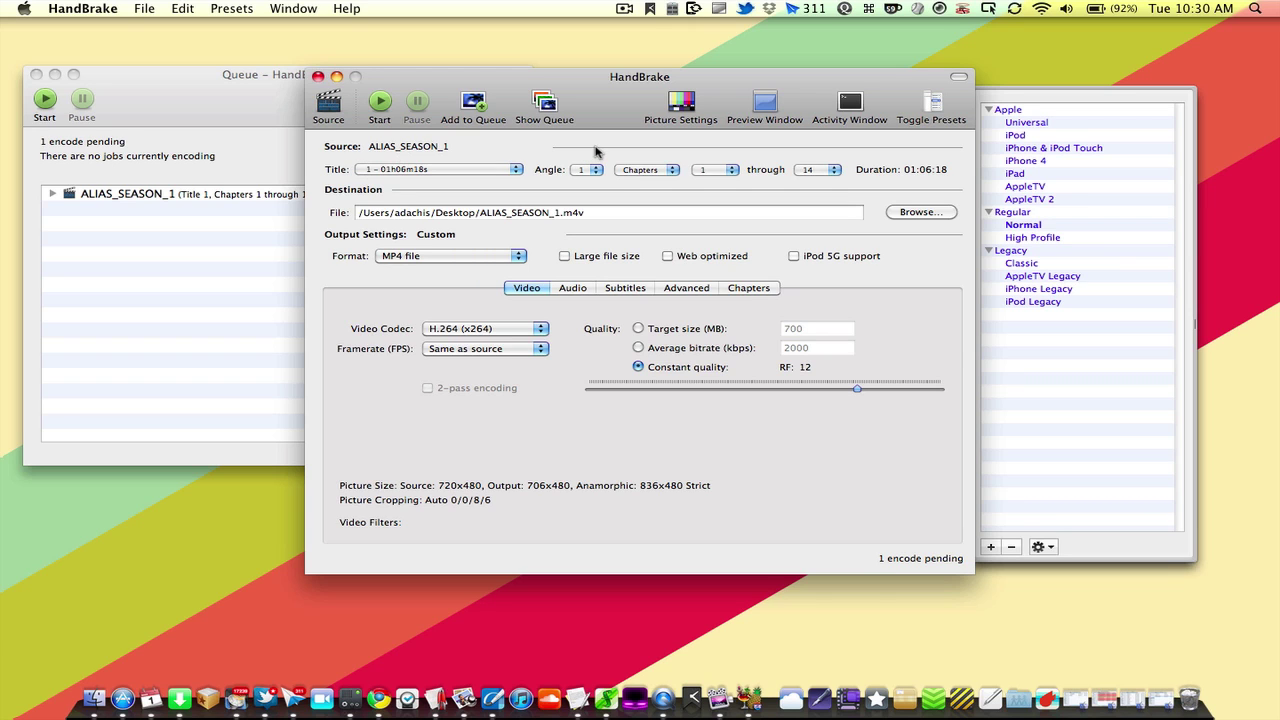
In the picture settings' filters, switch from Decomb to Deinterlace and set the deinterlacing to Fast.
left_click(686, 107)
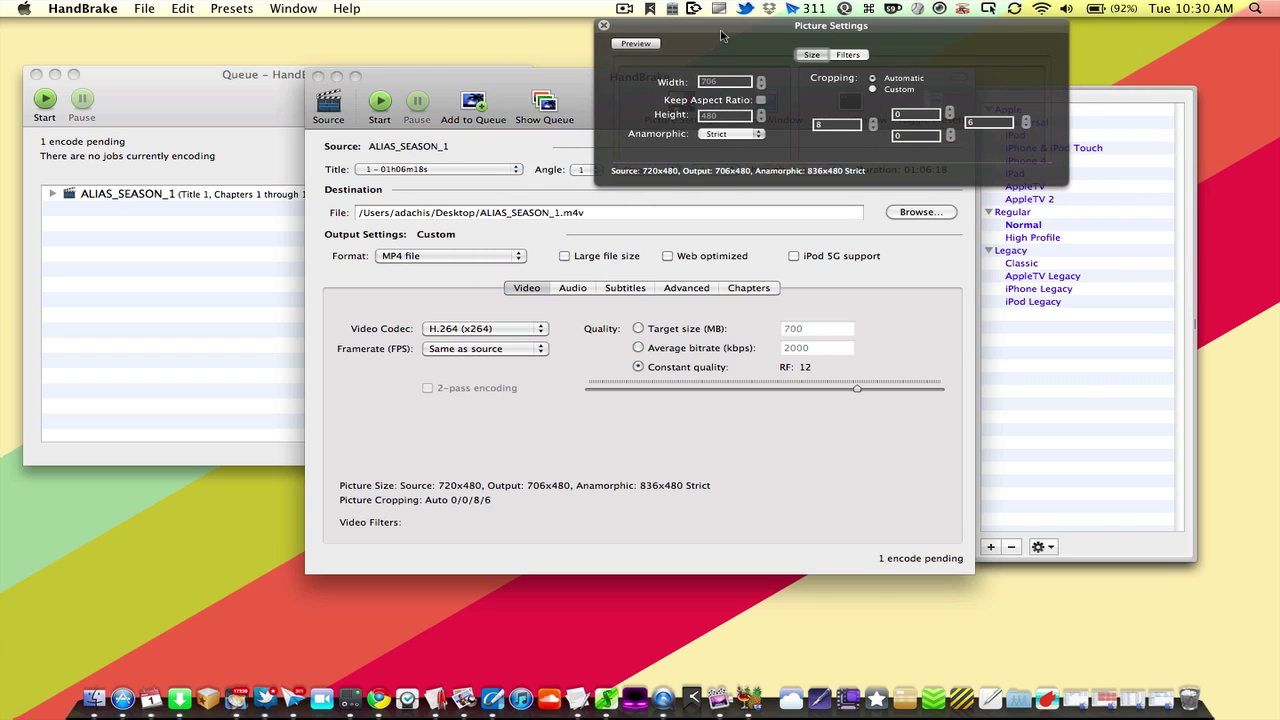
left_click_drag(725, 38, 530, 171)
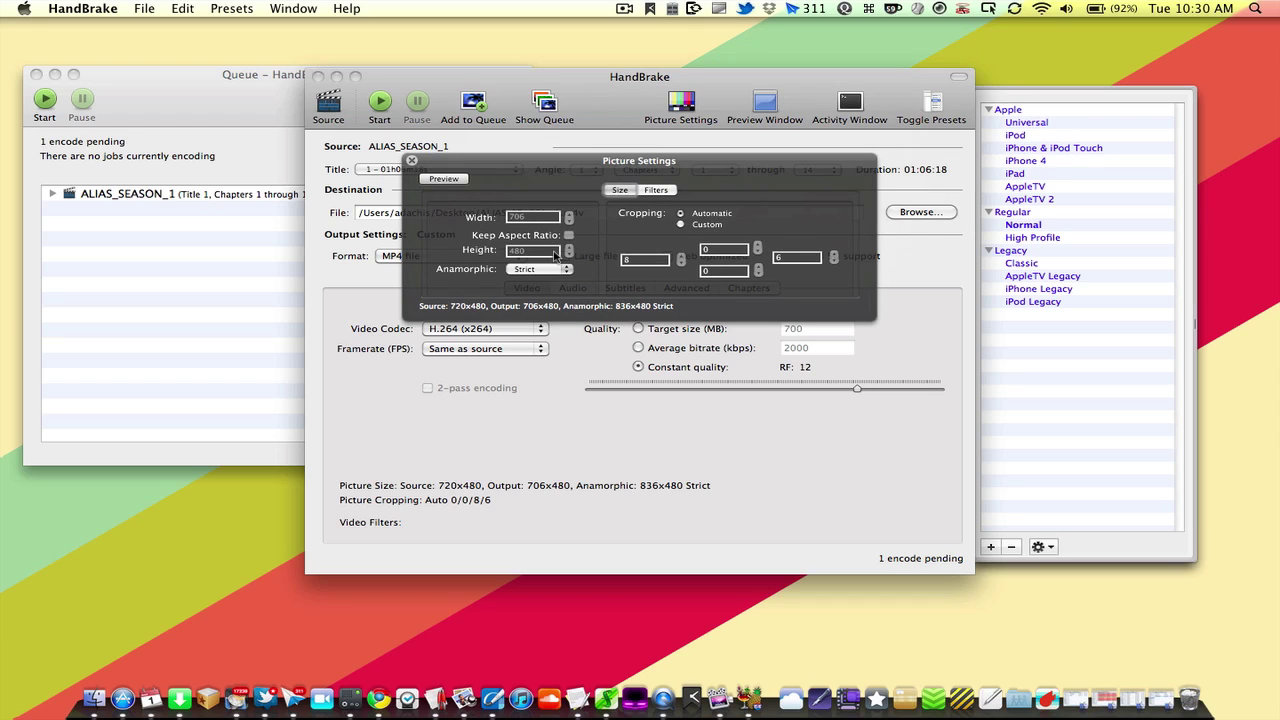
left_click(656, 189)
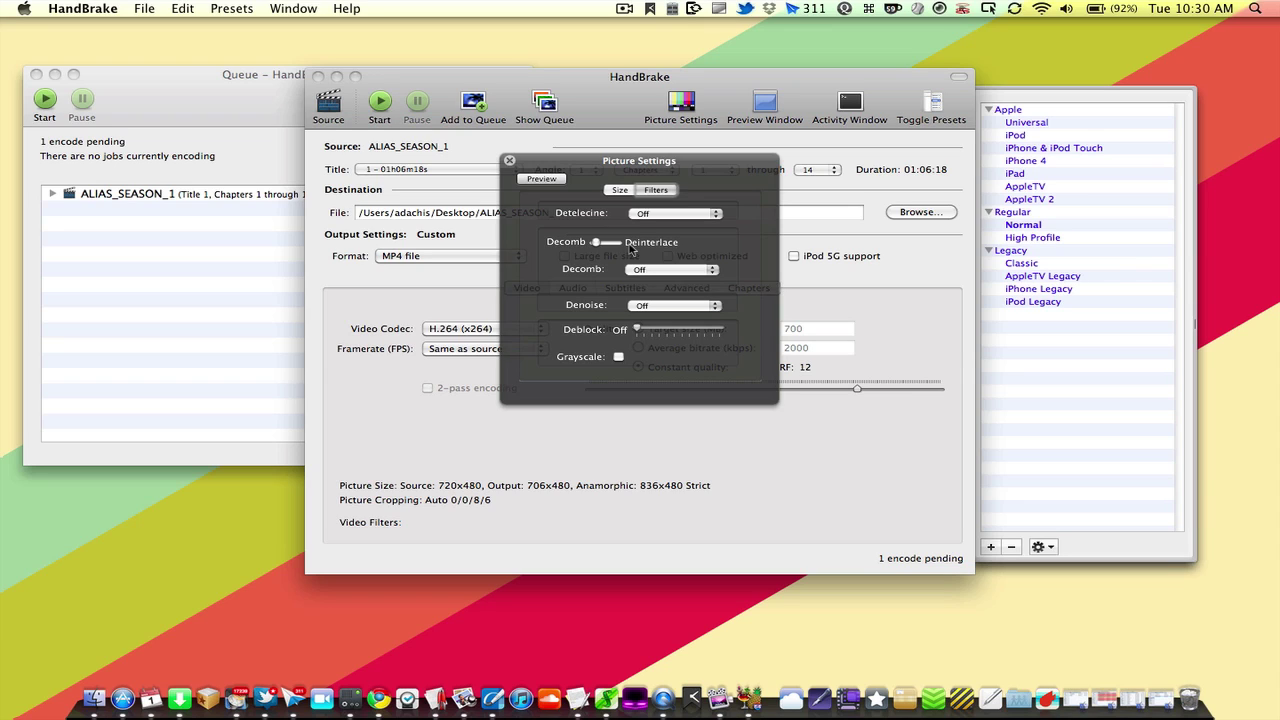
left_click_drag(597, 243, 618, 243)
left_click(658, 272)
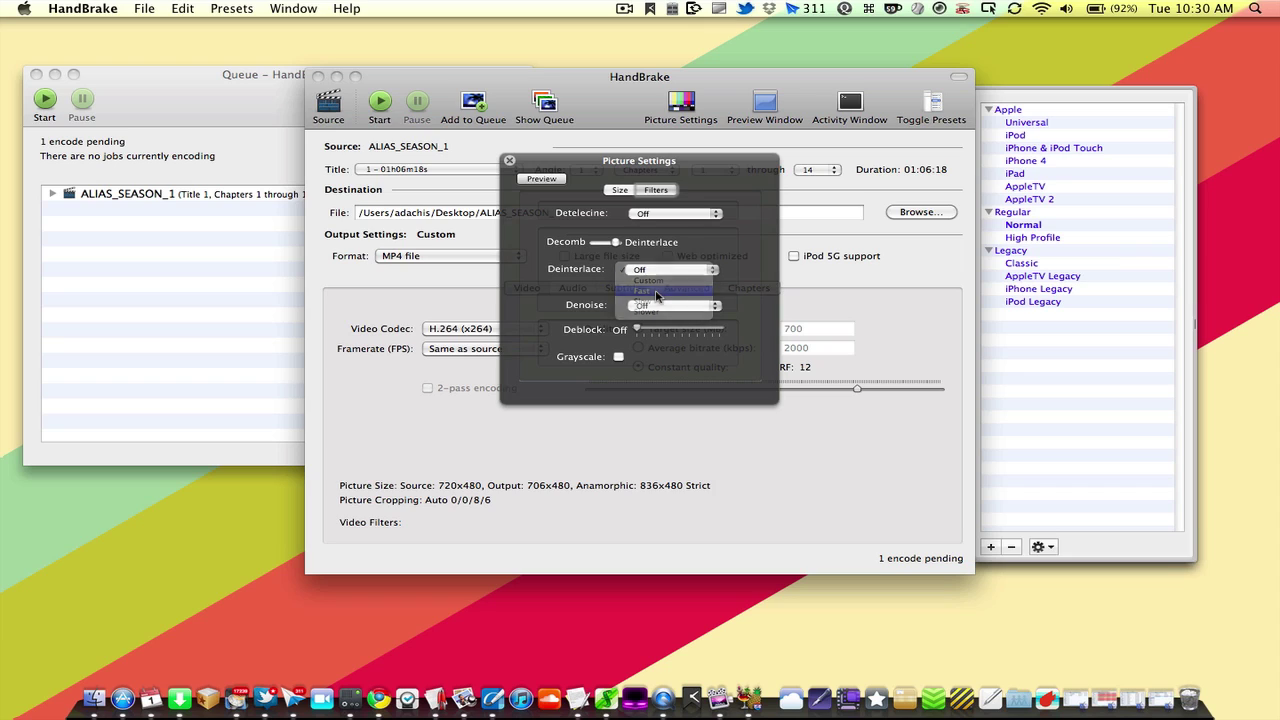
left_click(657, 291)
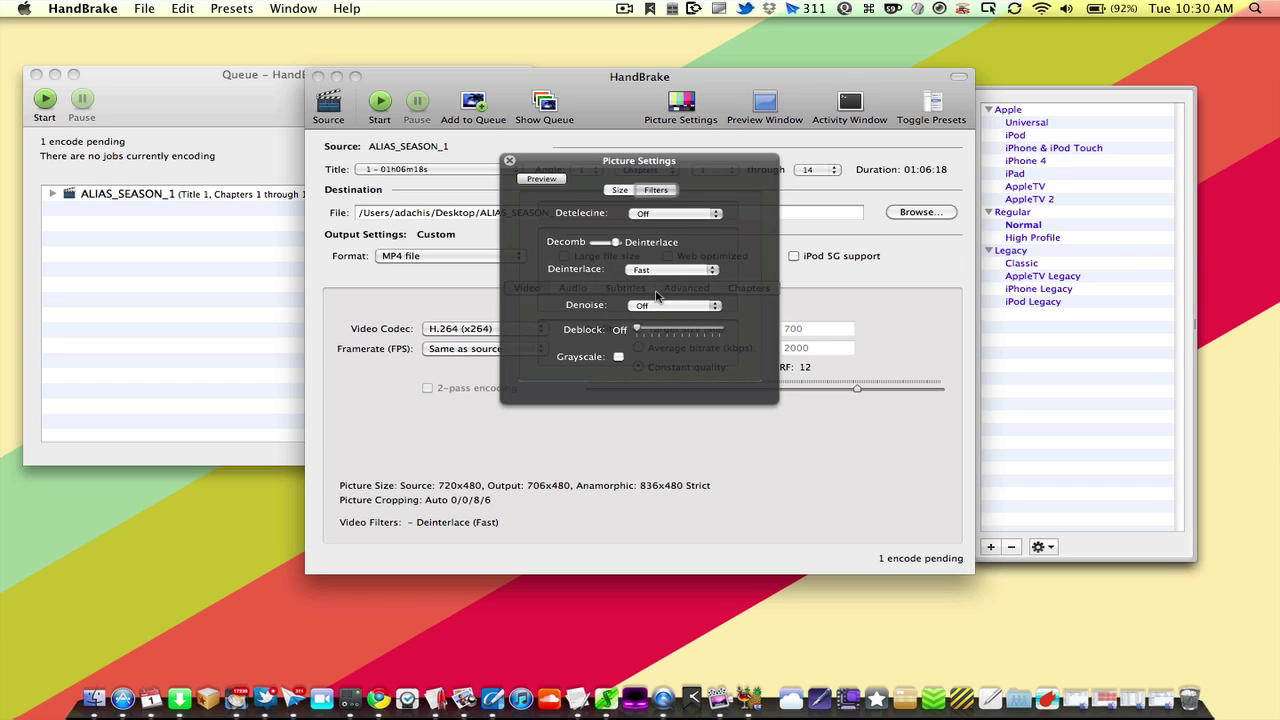
Check the other available deinterlace speeds, keeping Fast, and close the picture settings.
left_click(656, 269)
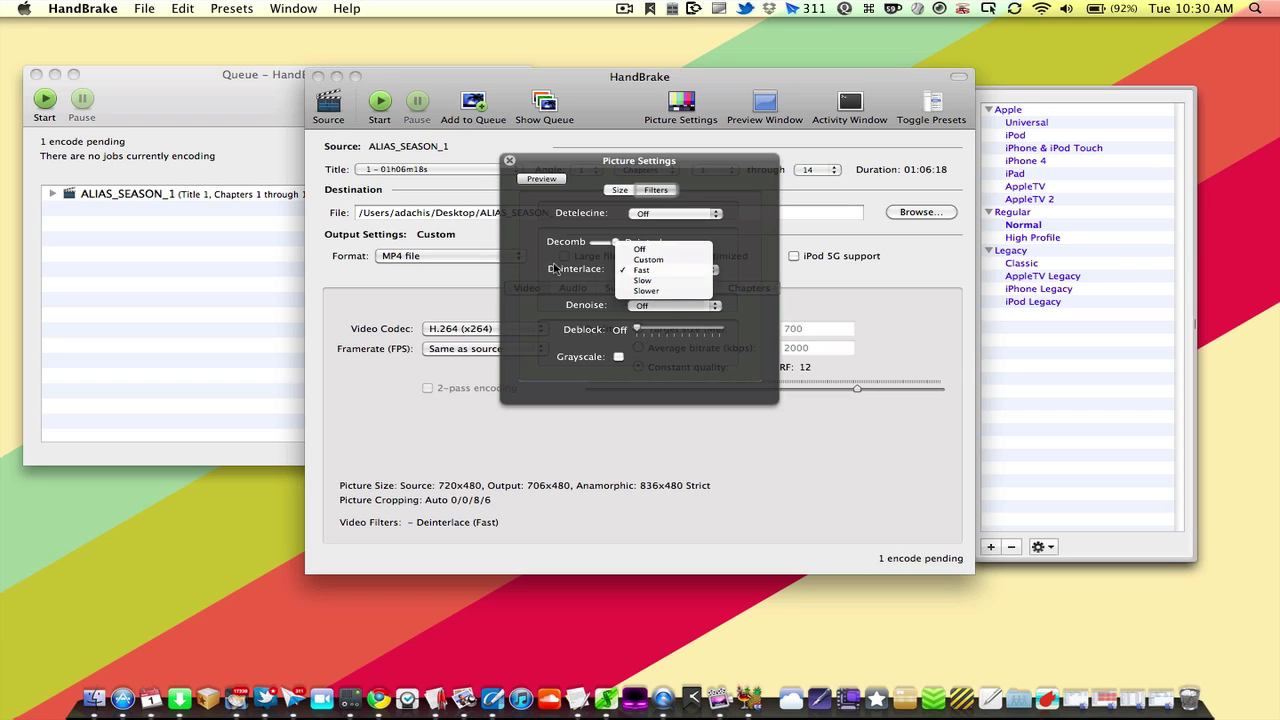
left_click(521, 266)
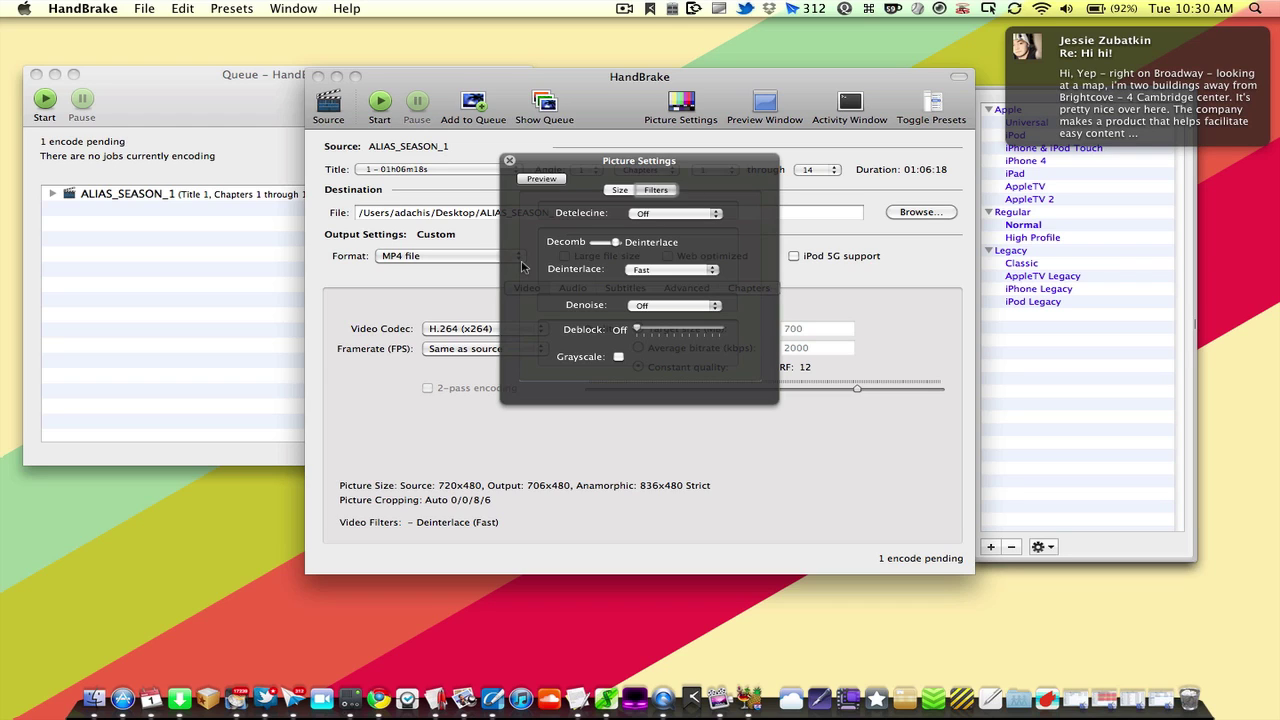
left_click(509, 161)
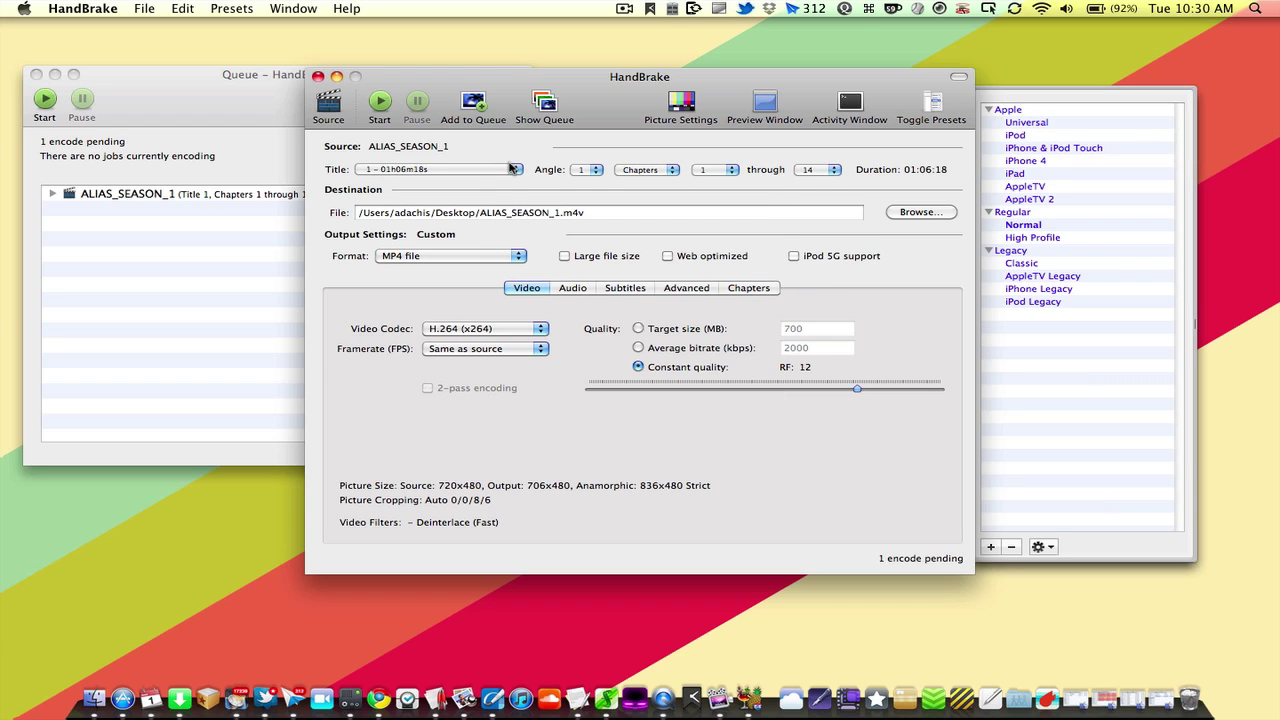